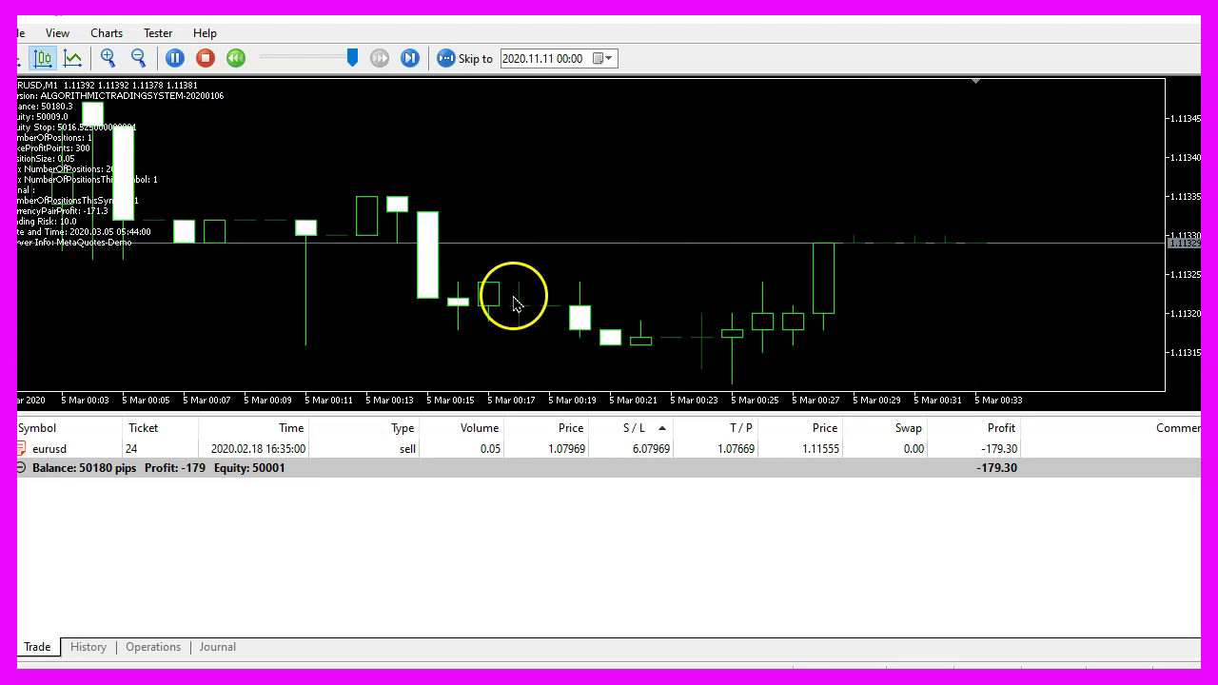
Close the visual backtest window and bring up the File menu.
click(1108, 14)
click(34, 38)
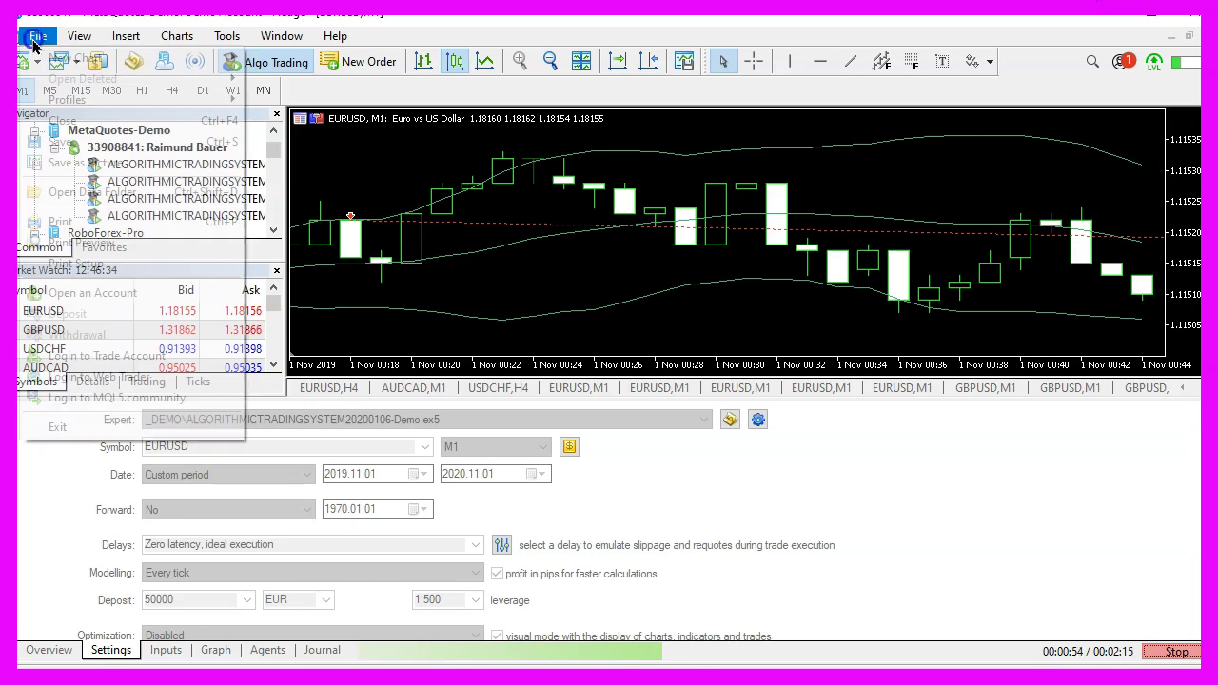
Open the terminal's data folder, go into MQL5\Experts and select 4EMA_b.ex5.
click(92, 192)
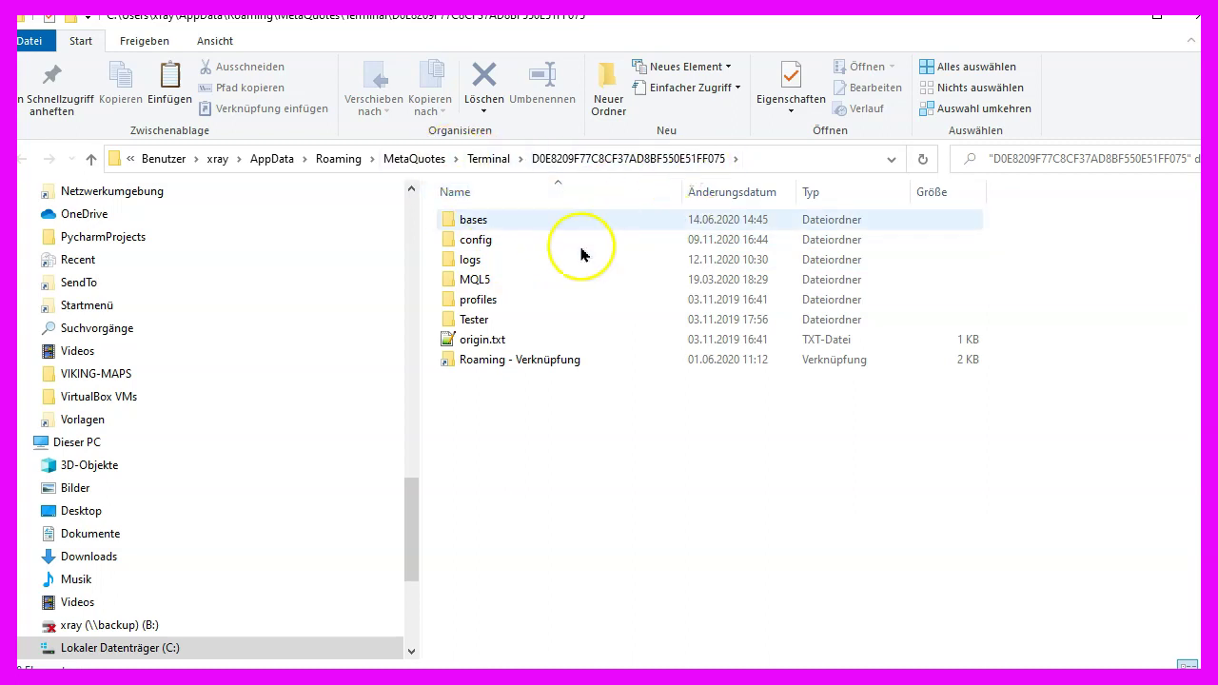
double_click(482, 281)
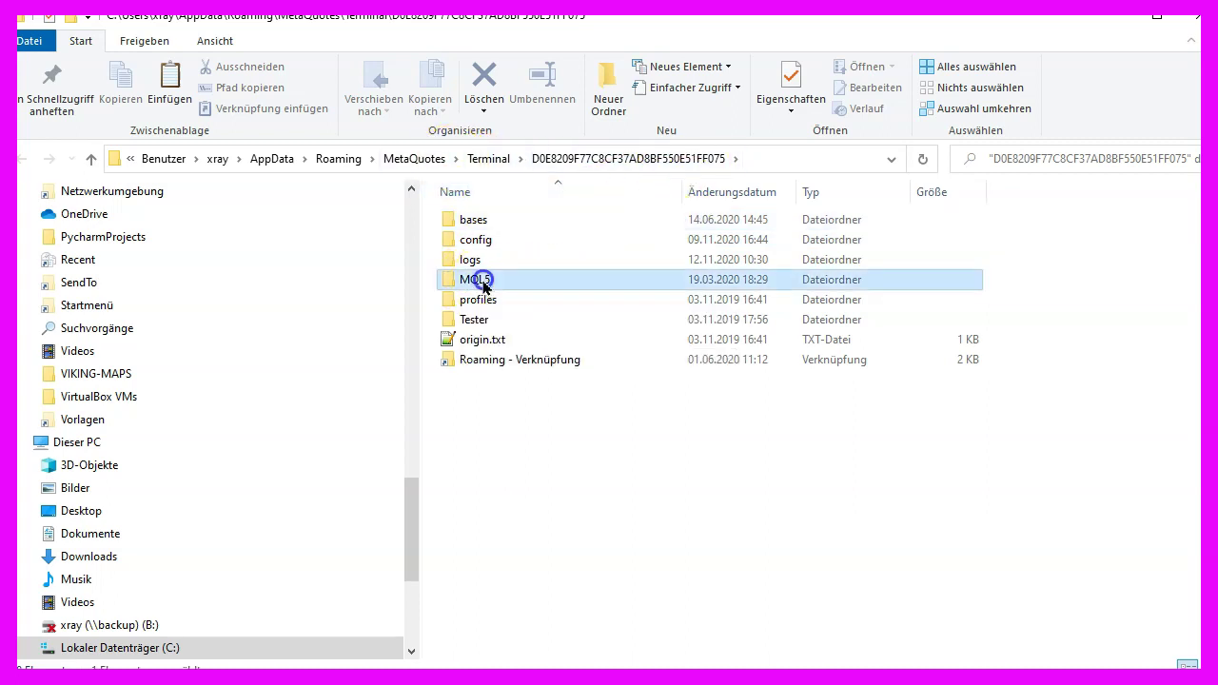
double_click(480, 220)
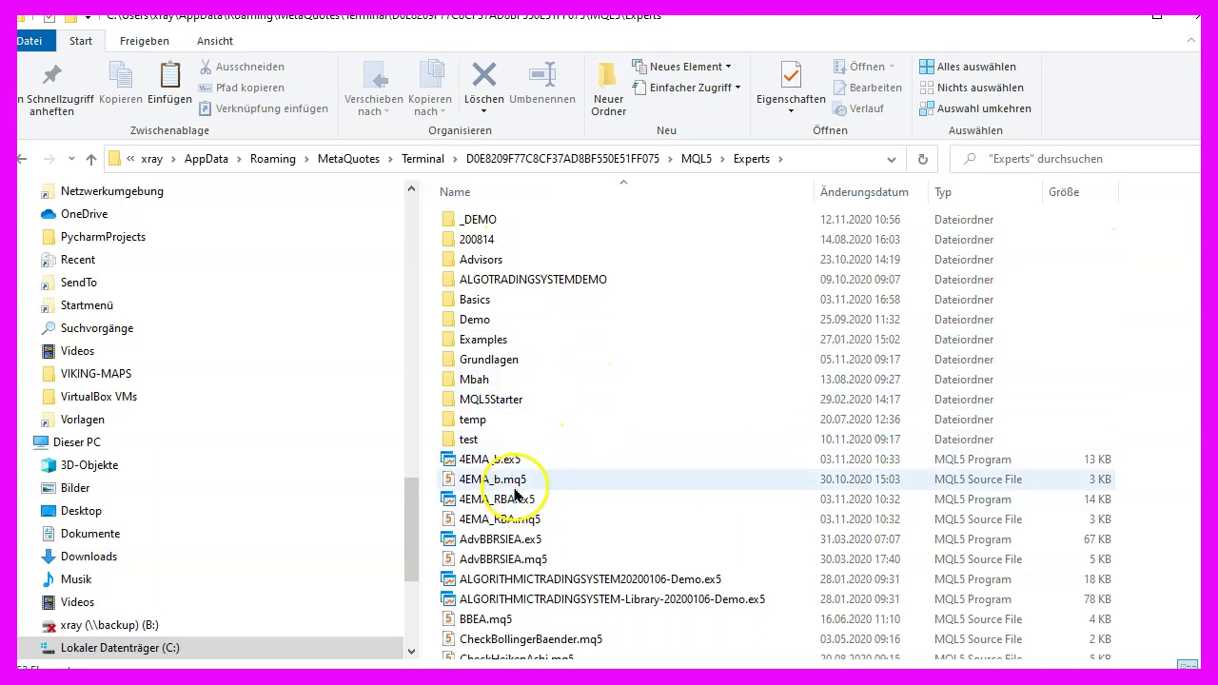
click(509, 459)
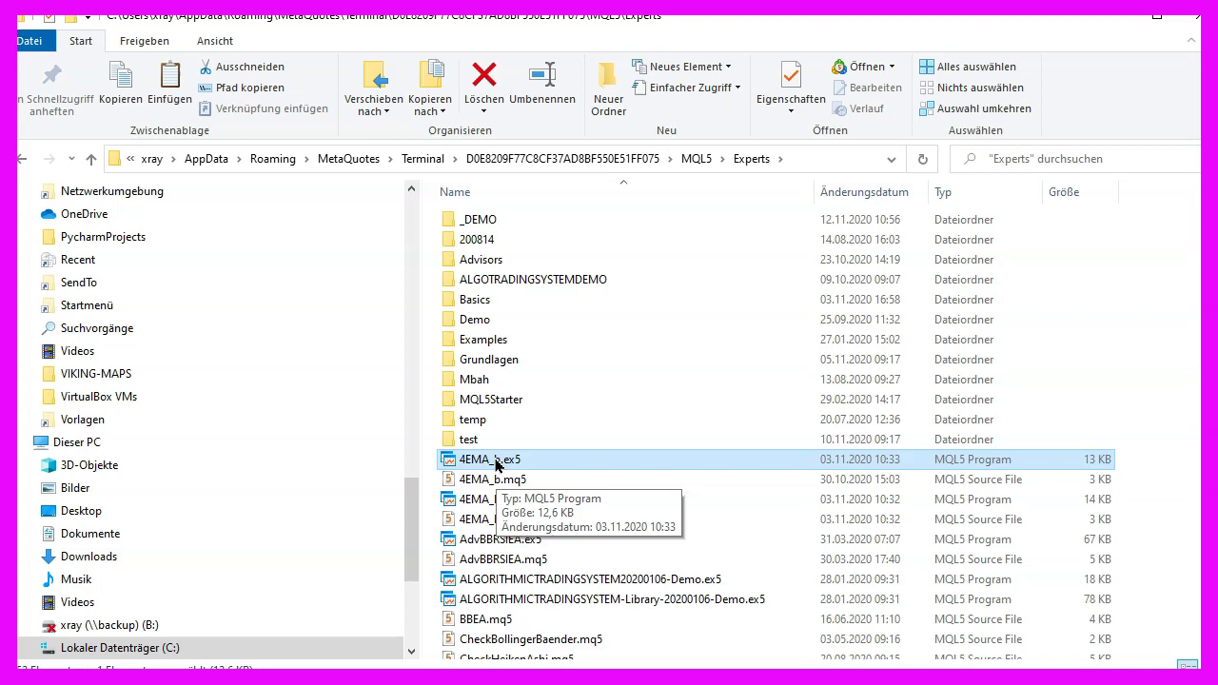
Open 4EMA_b.ex5 in Notepad++ and scroll through its unreadable binary content.
double_click(496, 460)
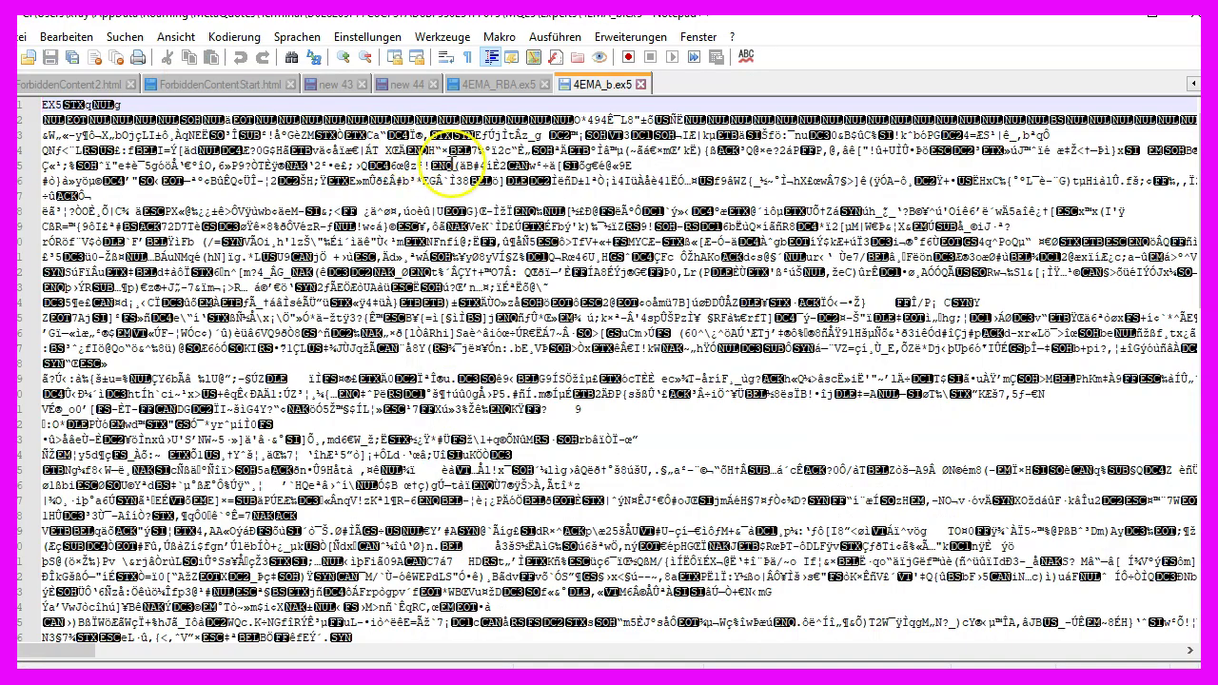
scroll(460, 178, down, 2)
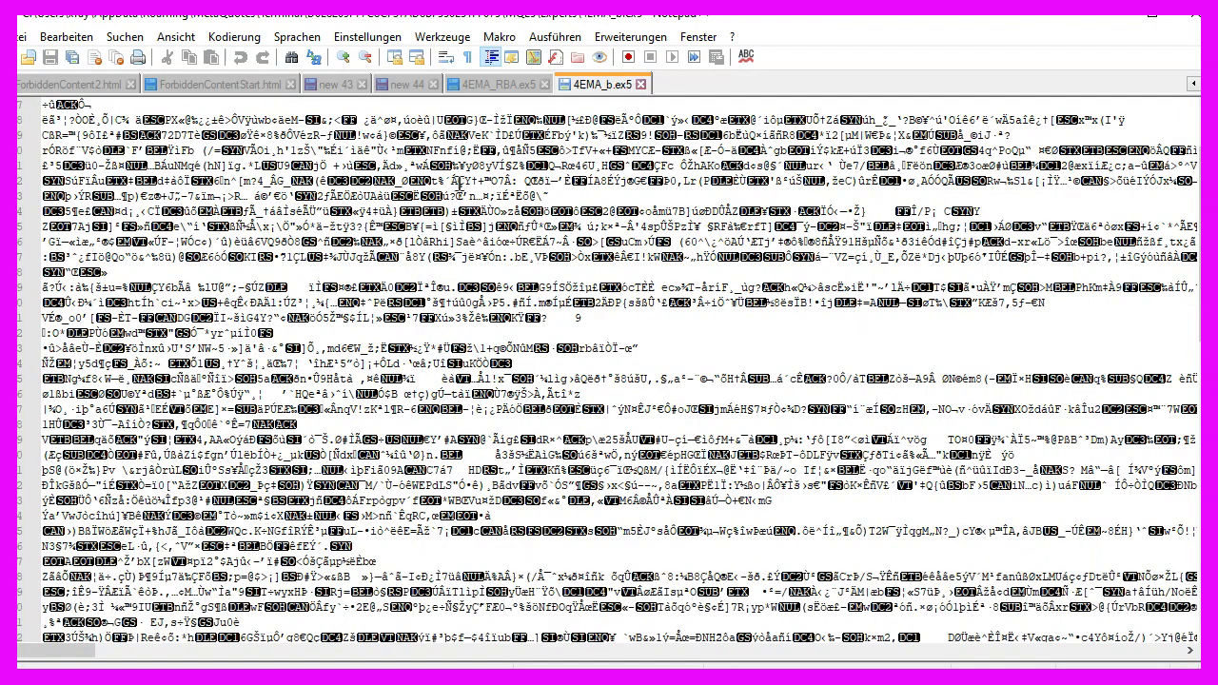
scroll(475, 239, down, 4)
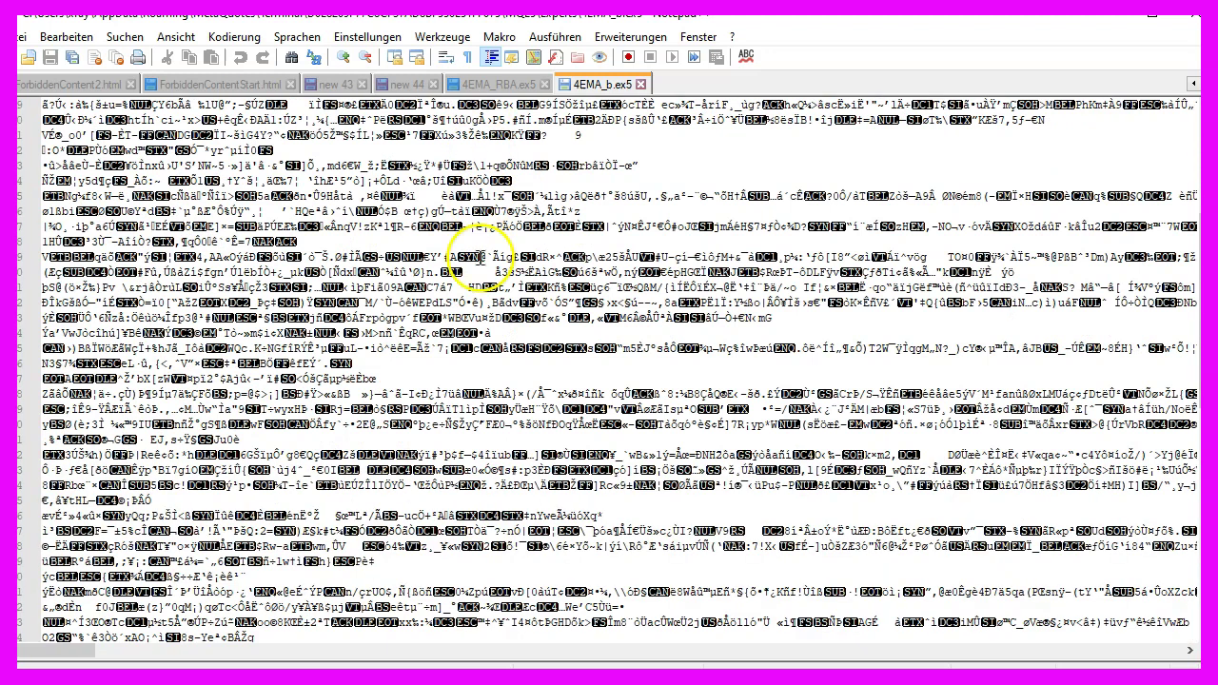
scroll(478, 257, down, 4)
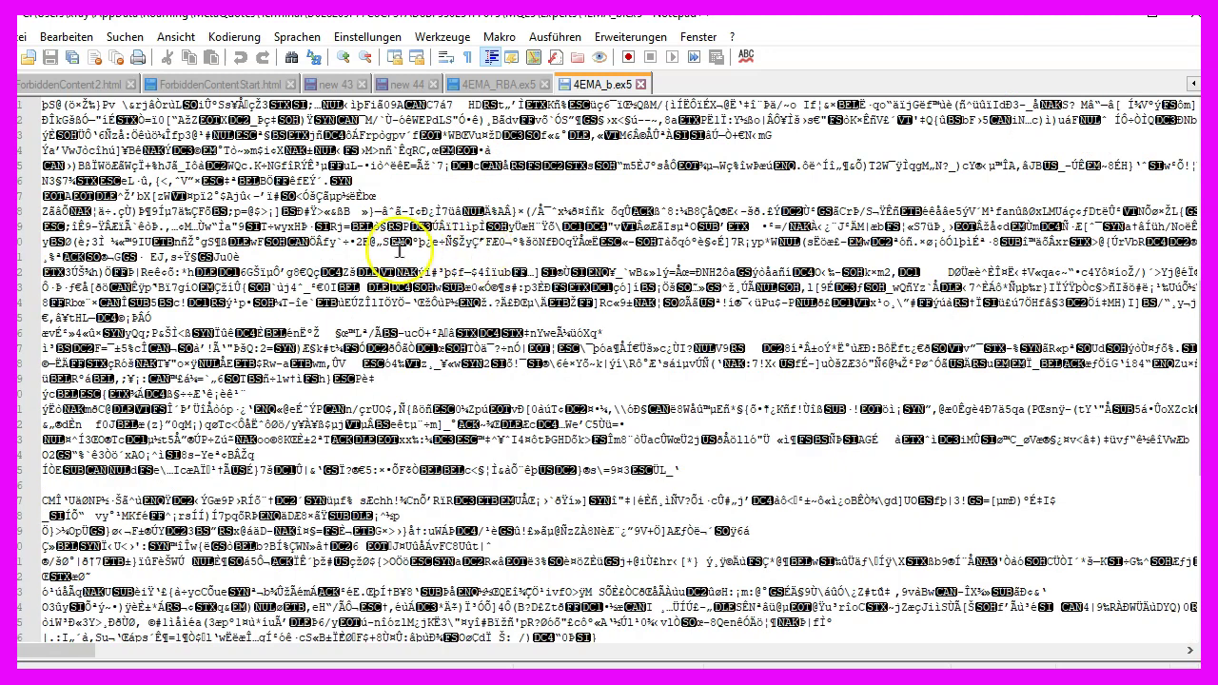
Back in the Experts folder, open the empty _DEMO subfolder.
key(alt+Tab)
click(464, 218)
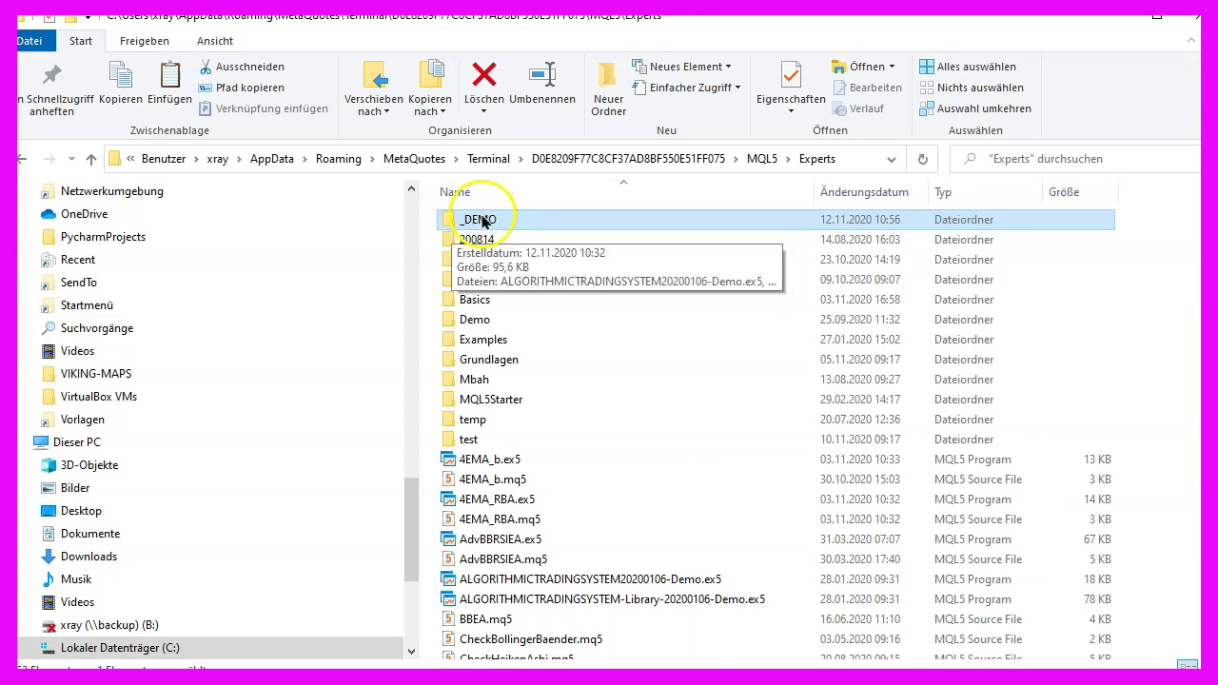
double_click(483, 219)
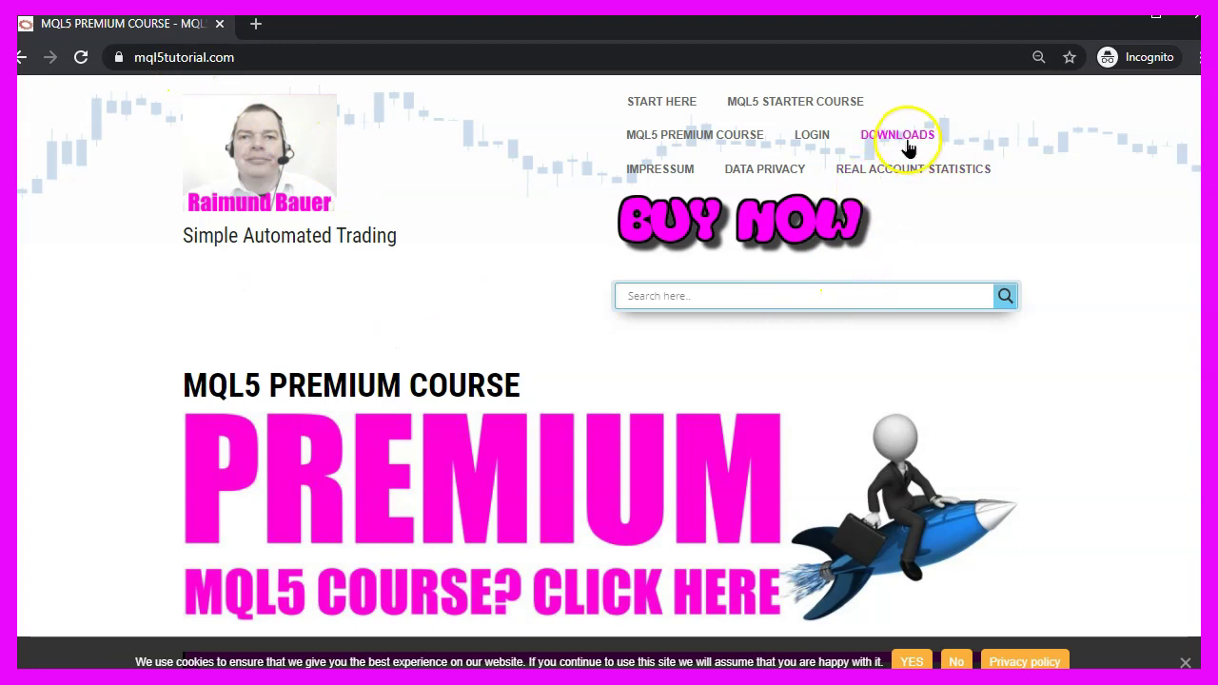
Find 'bollinger' on the Downloads page and download the Bollinger Bands demo zip.
click(905, 138)
scroll(1088, 210, down, 3)
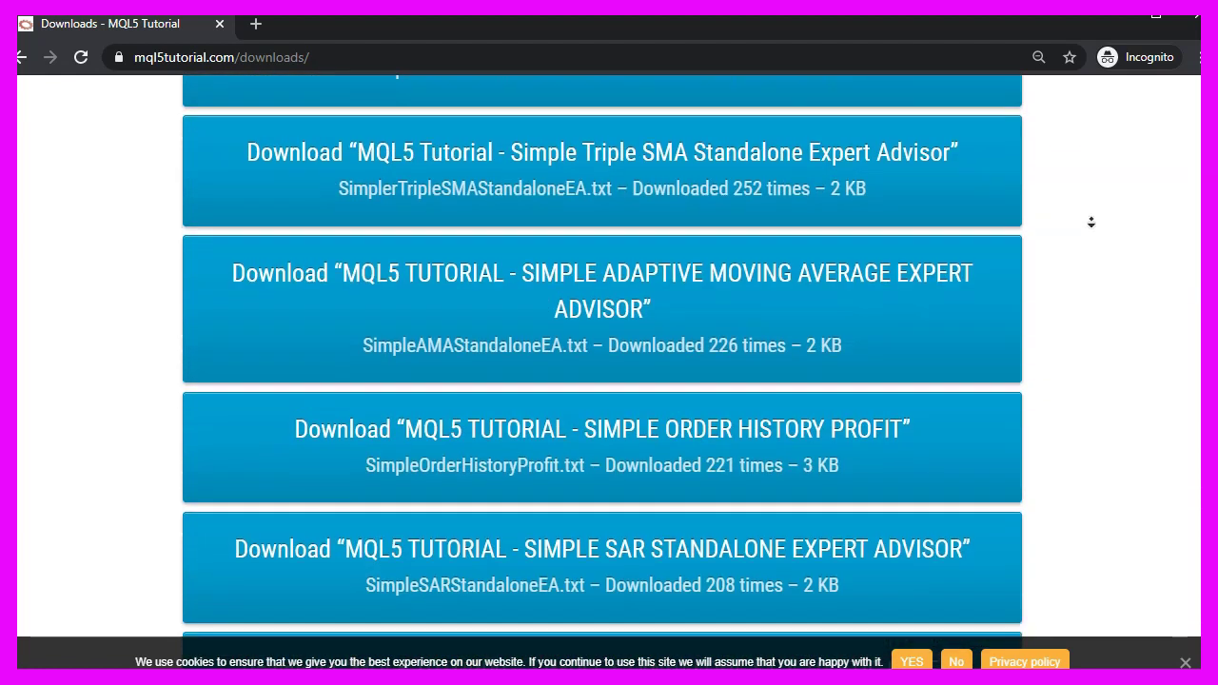
key(ctrl+f)
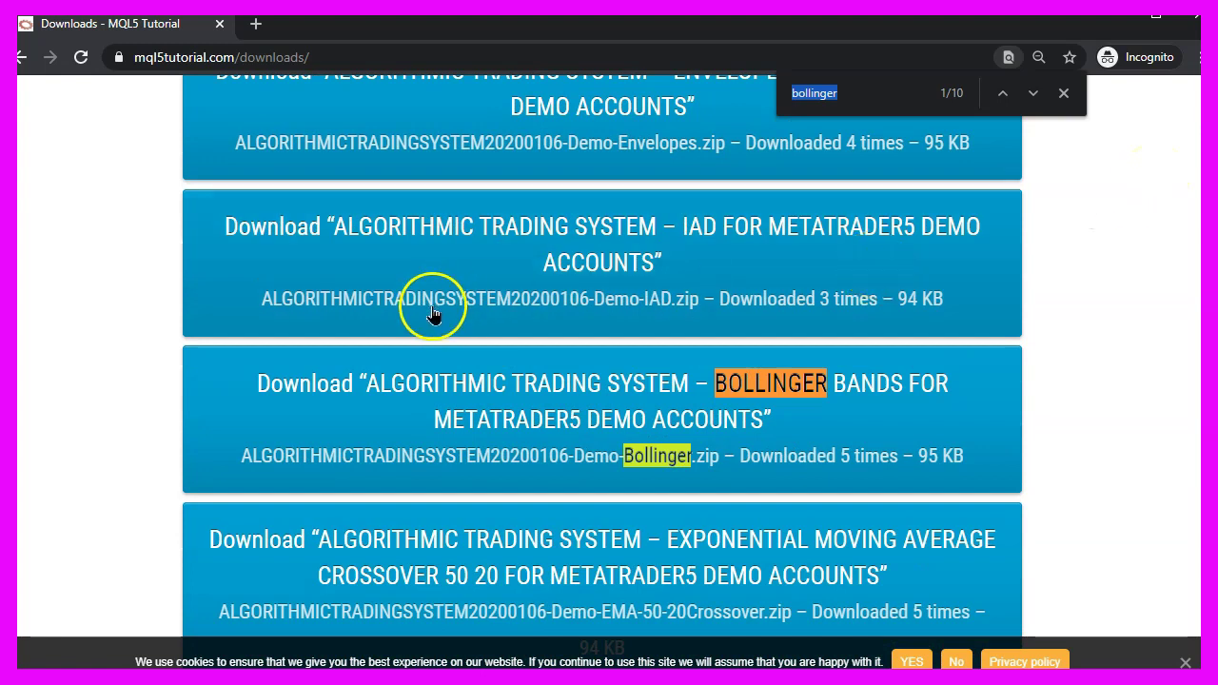
click(557, 397)
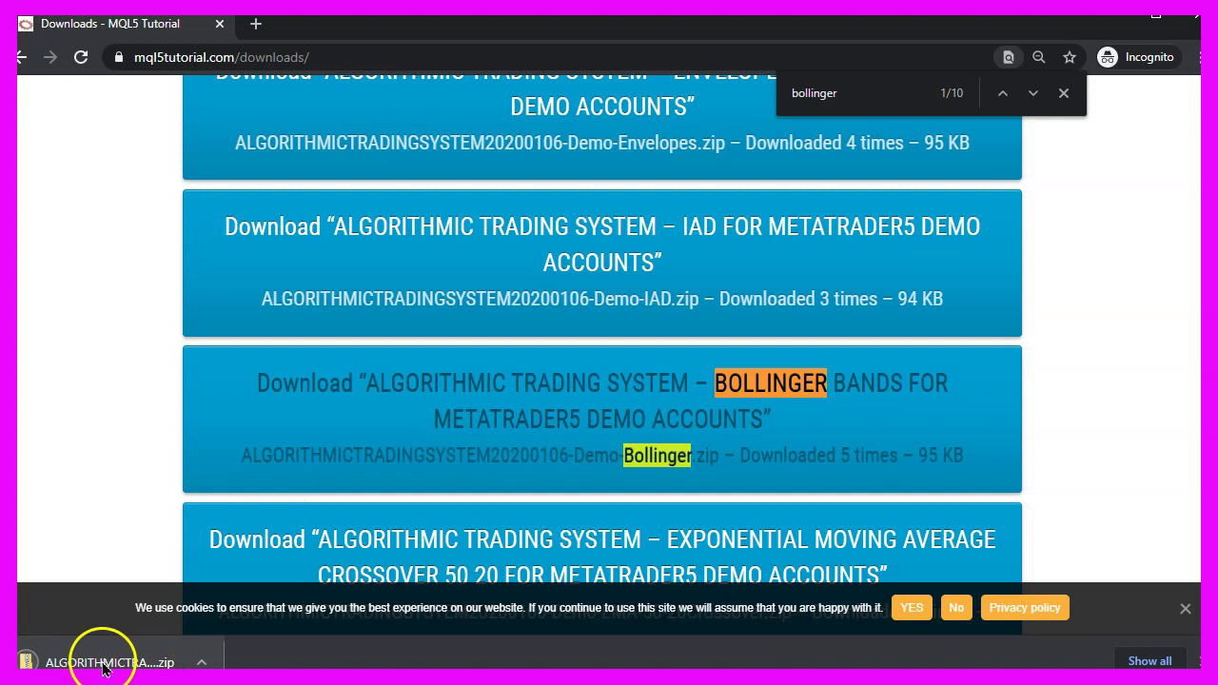
Open the downloaded zip, widen the Name column and select both Demo and Library .ex5 files.
click(181, 663)
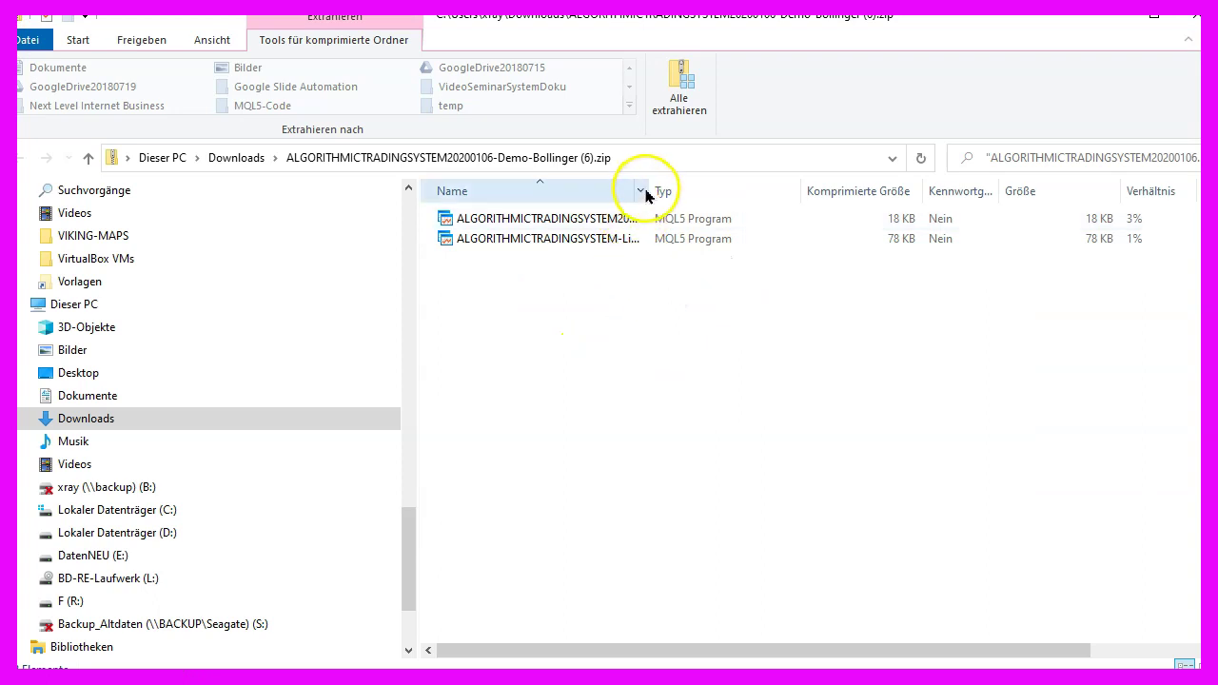
drag(651, 187, 824, 187)
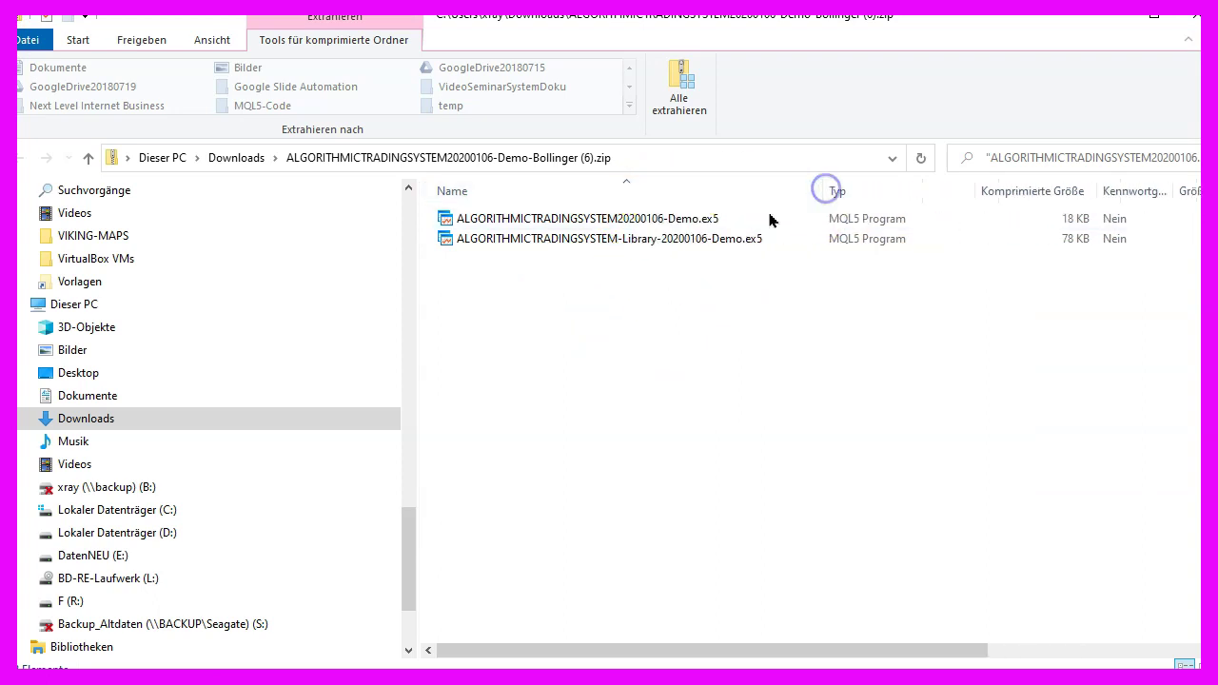
click(692, 222)
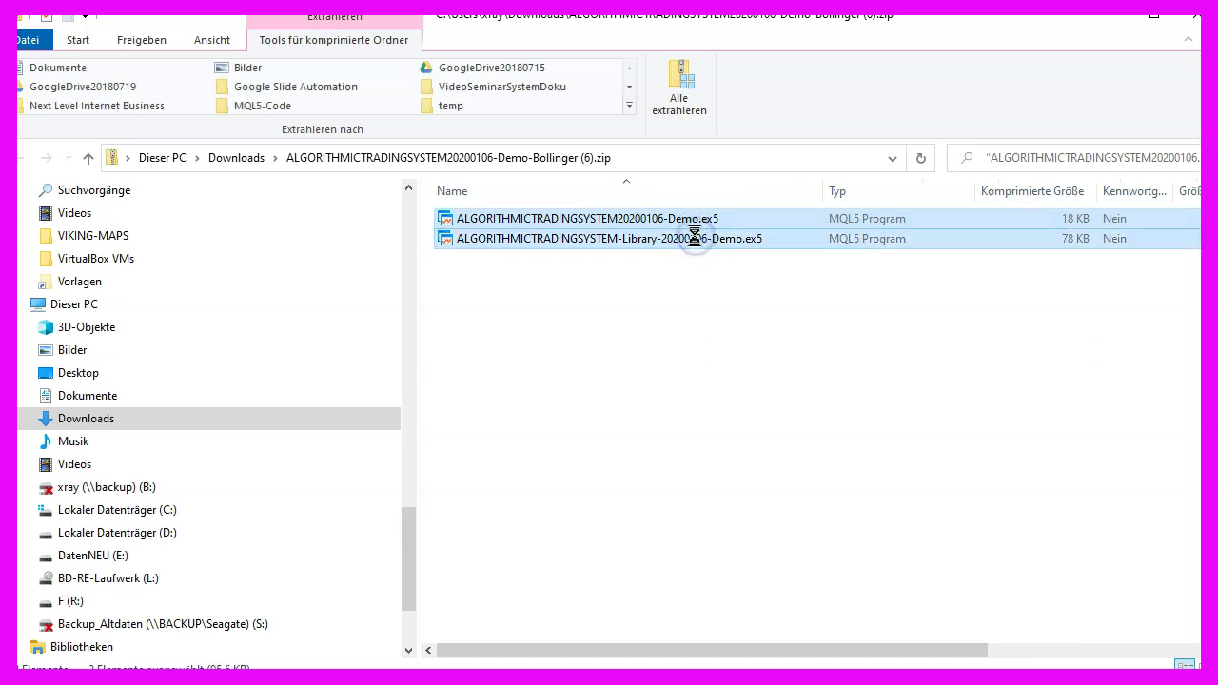
click(577, 221)
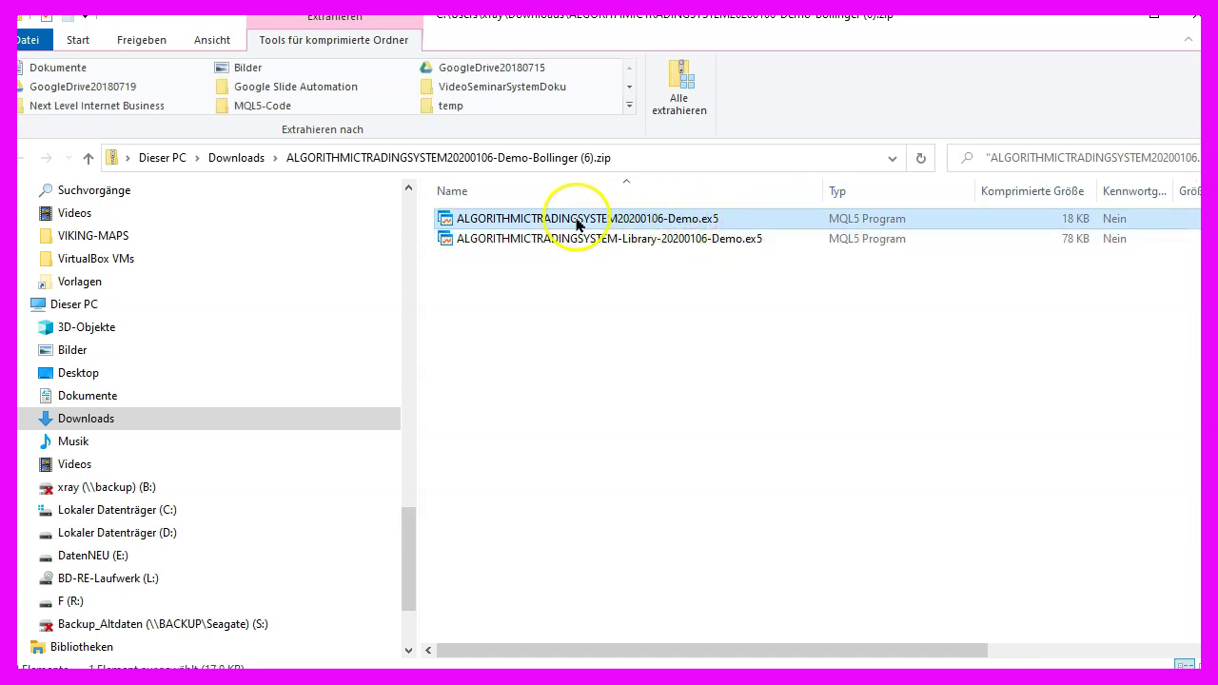
click(665, 242)
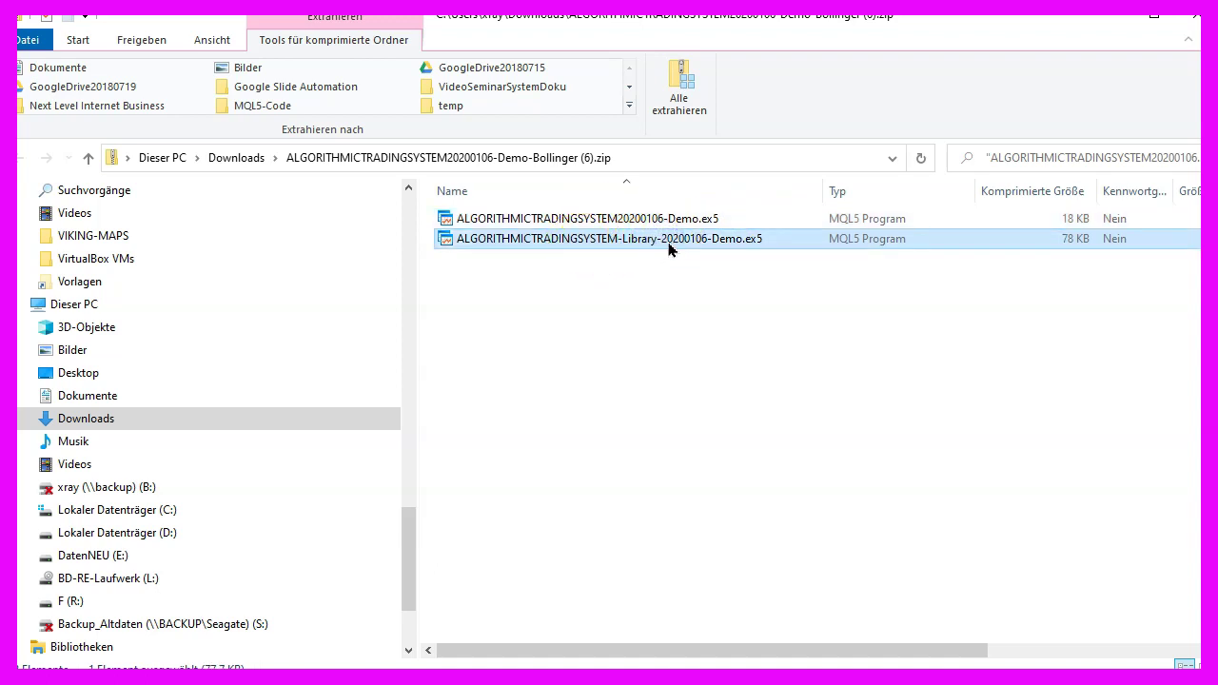
ctrl+click(663, 221)
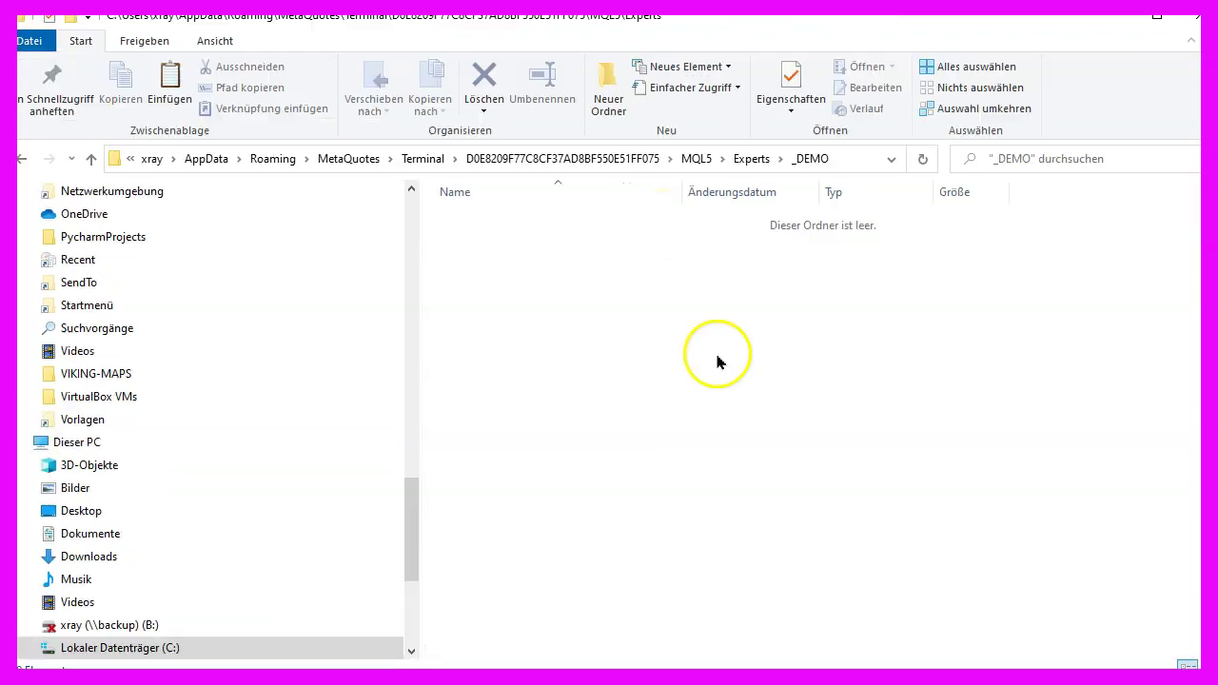
Paste both .ex5 files into _DEMO and open the Demo expert in MetaTrader 5.
right_click(579, 297)
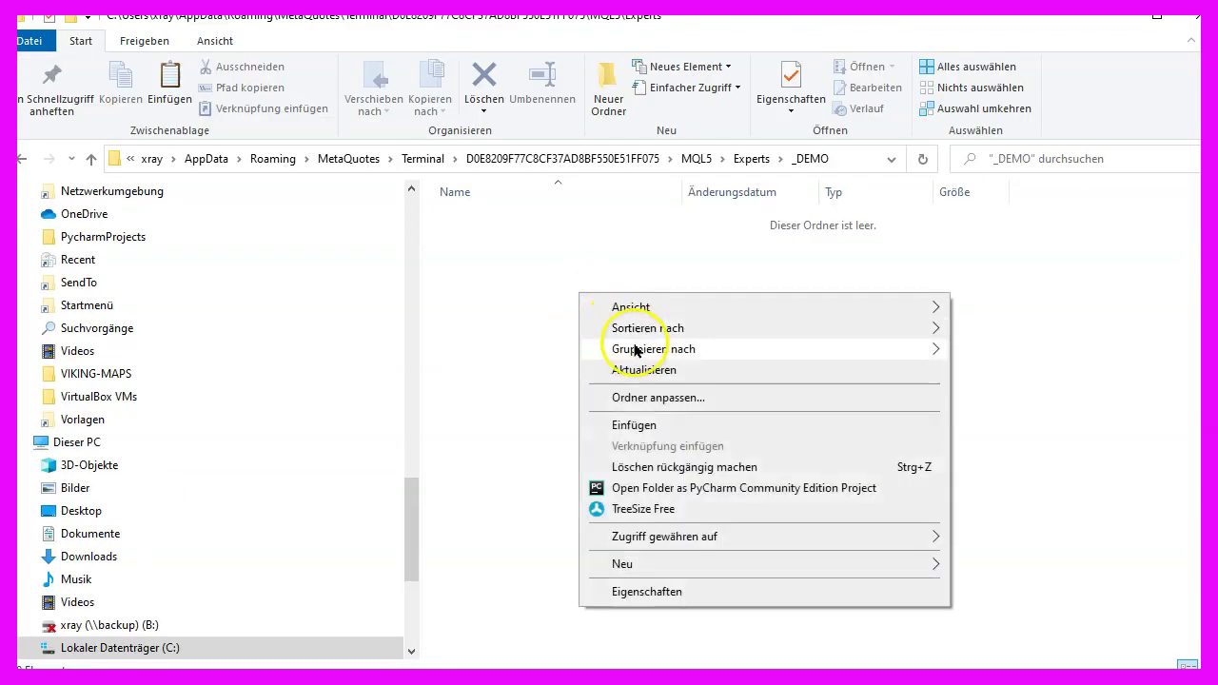
click(644, 426)
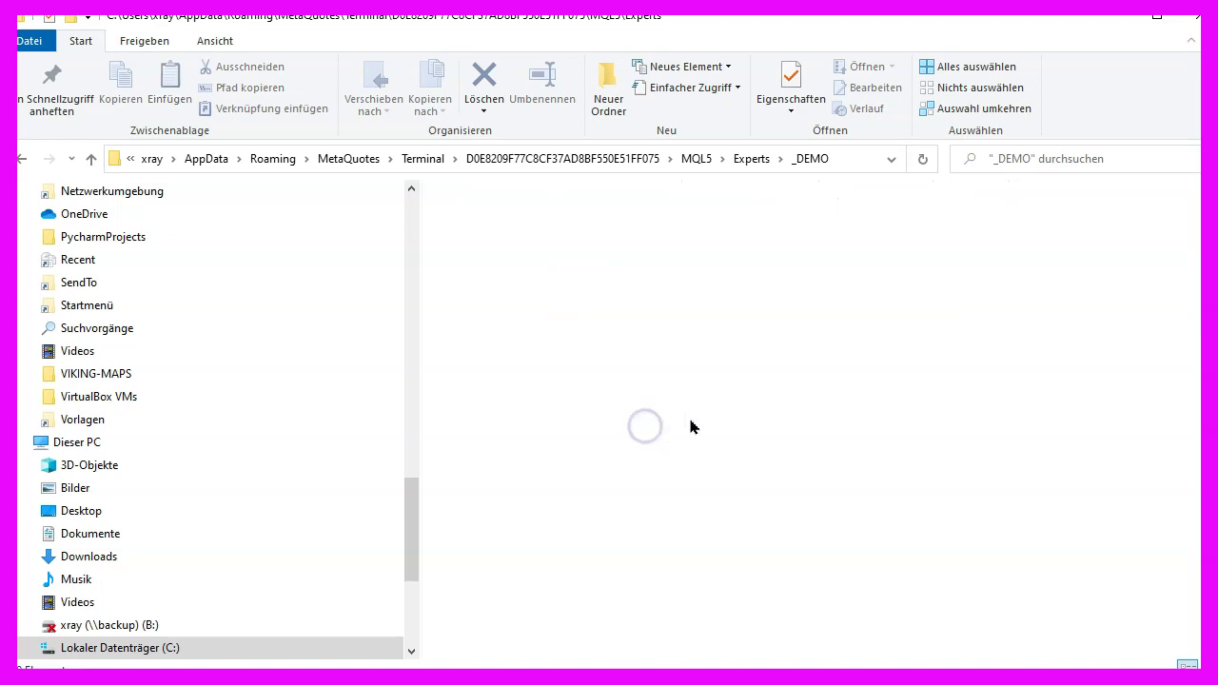
click(762, 221)
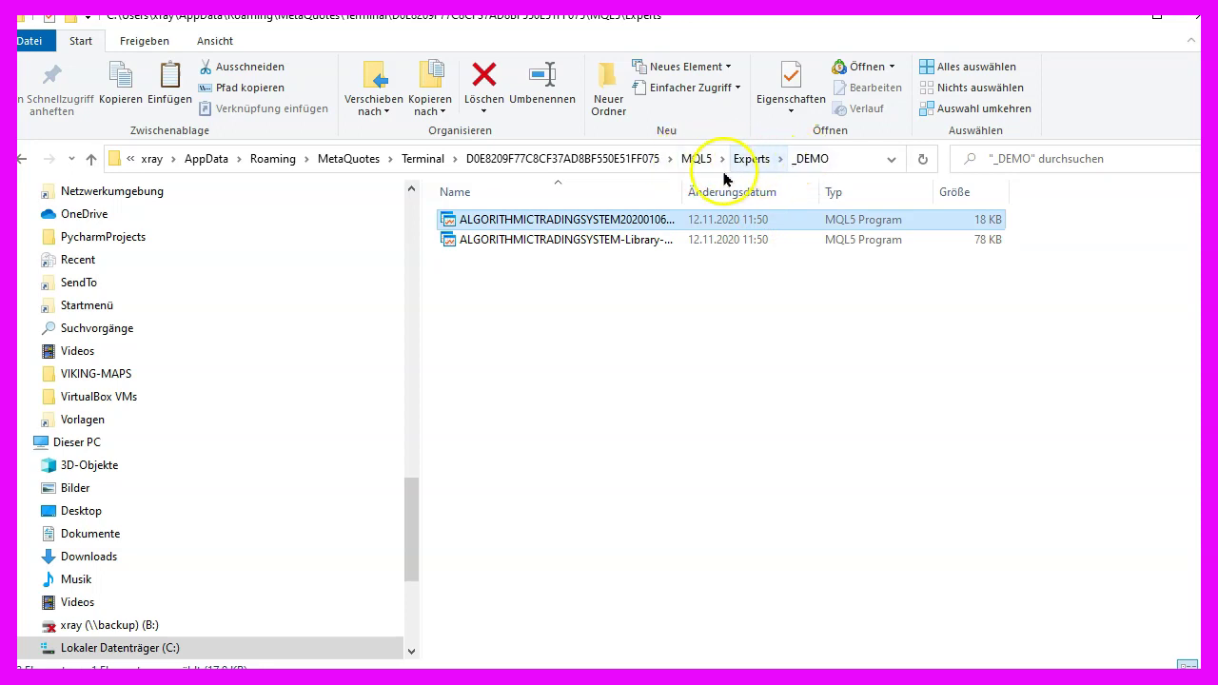
double_click(629, 228)
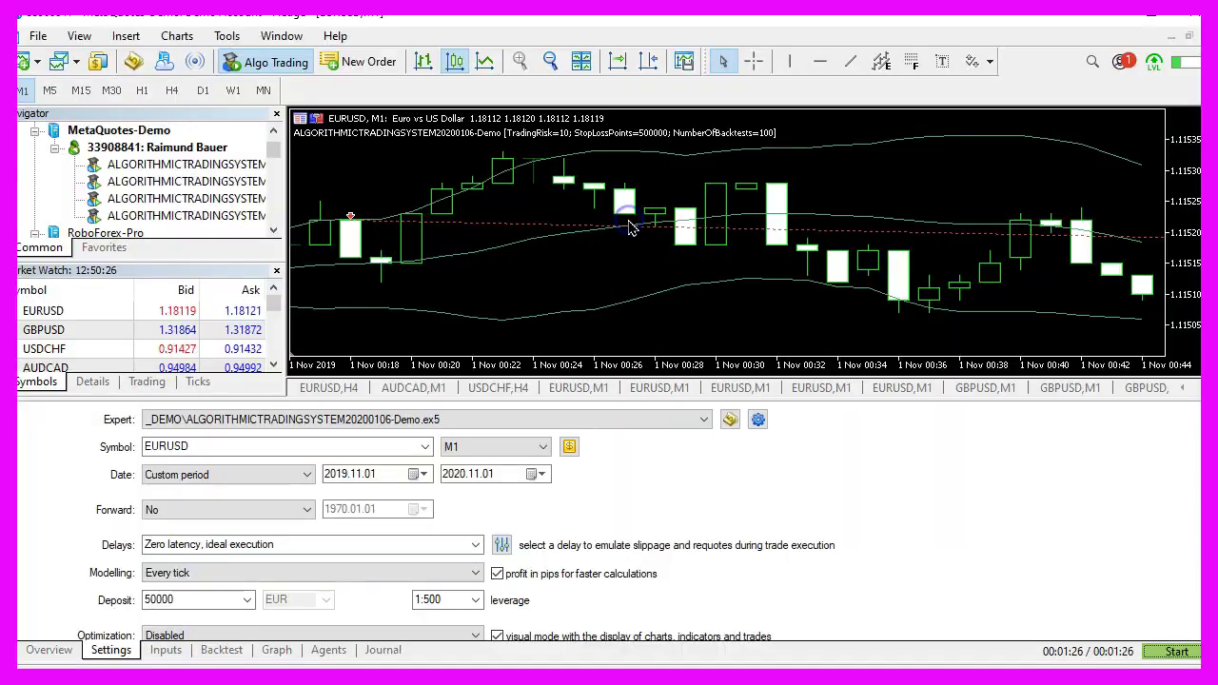
Select the ALGORITHMICTRADINGSYSTEM20200106-Demo expert, hide the Strategy Tester with Ctrl+R, and enable Algo Trading.
click(115, 217)
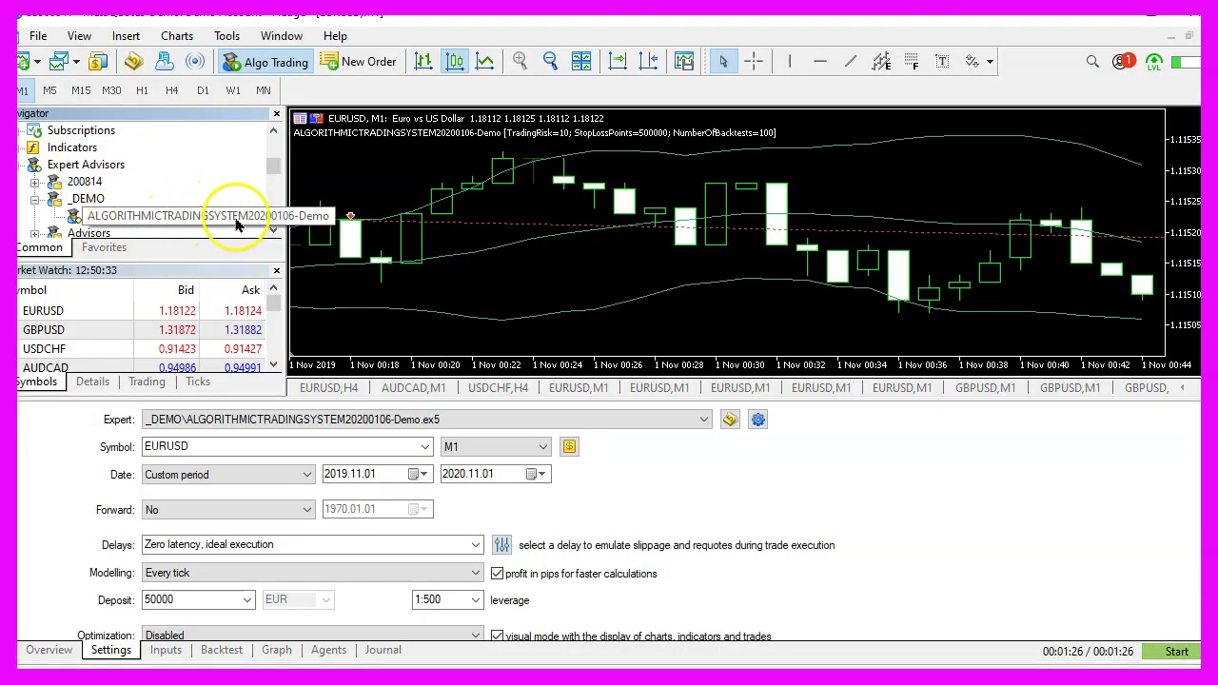
mouse_move(462, 257)
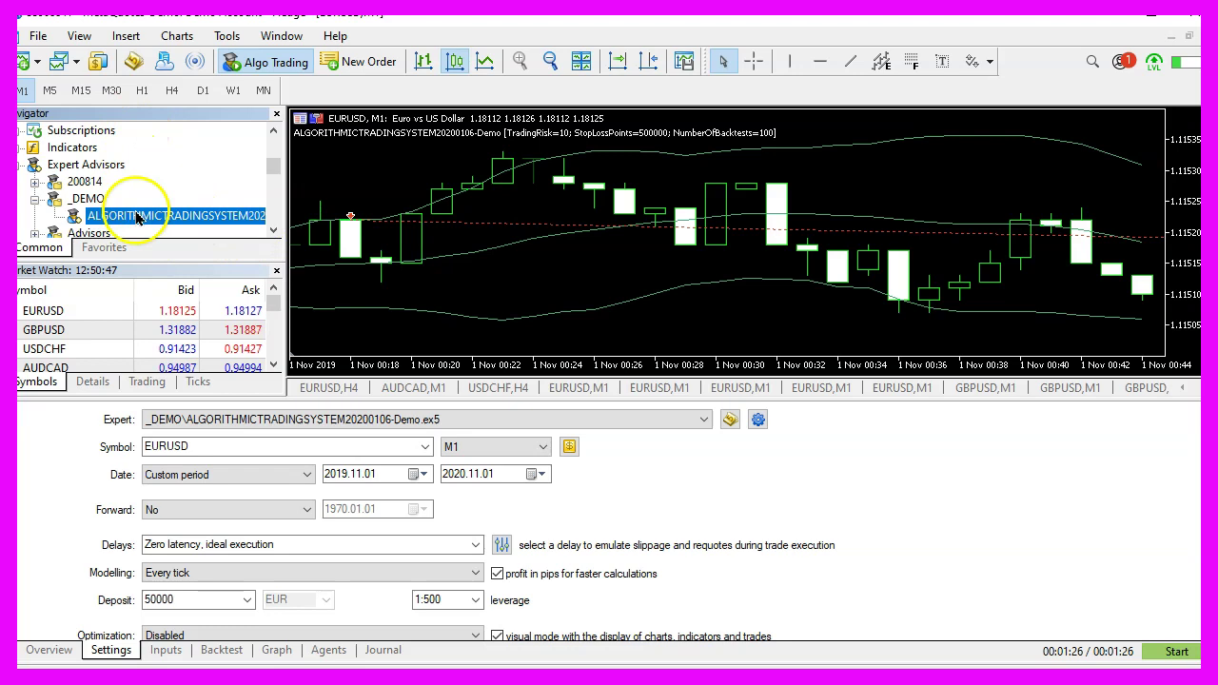
key(ctrl+r)
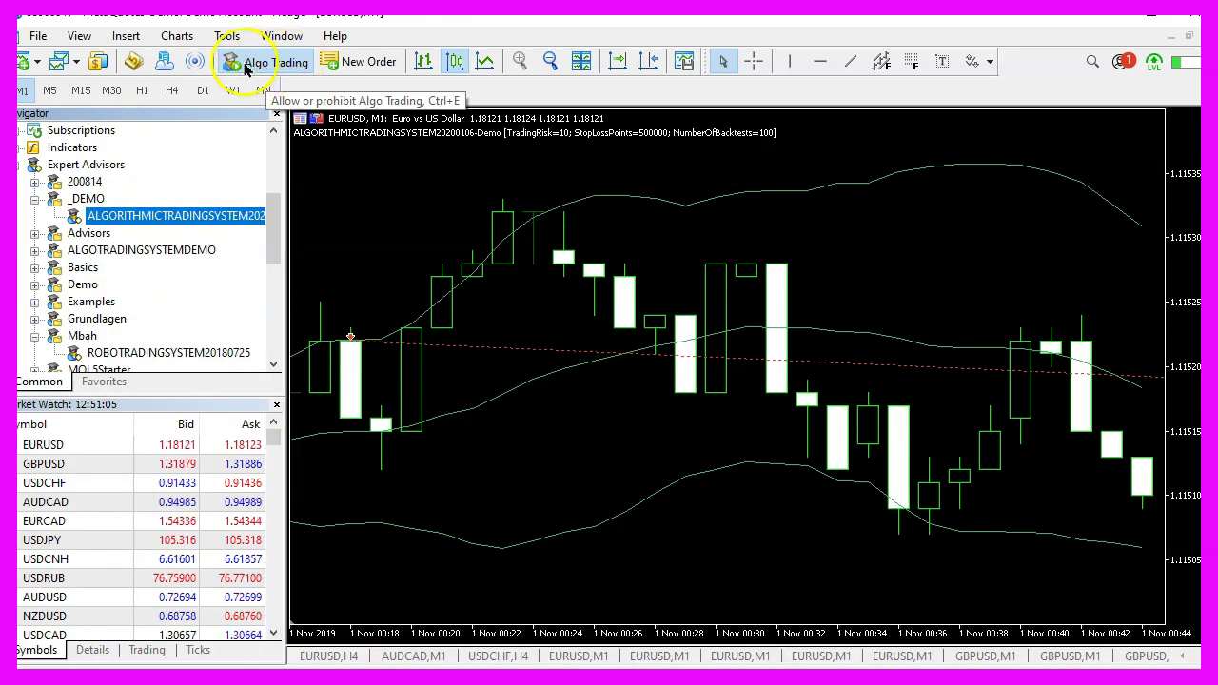
click(253, 67)
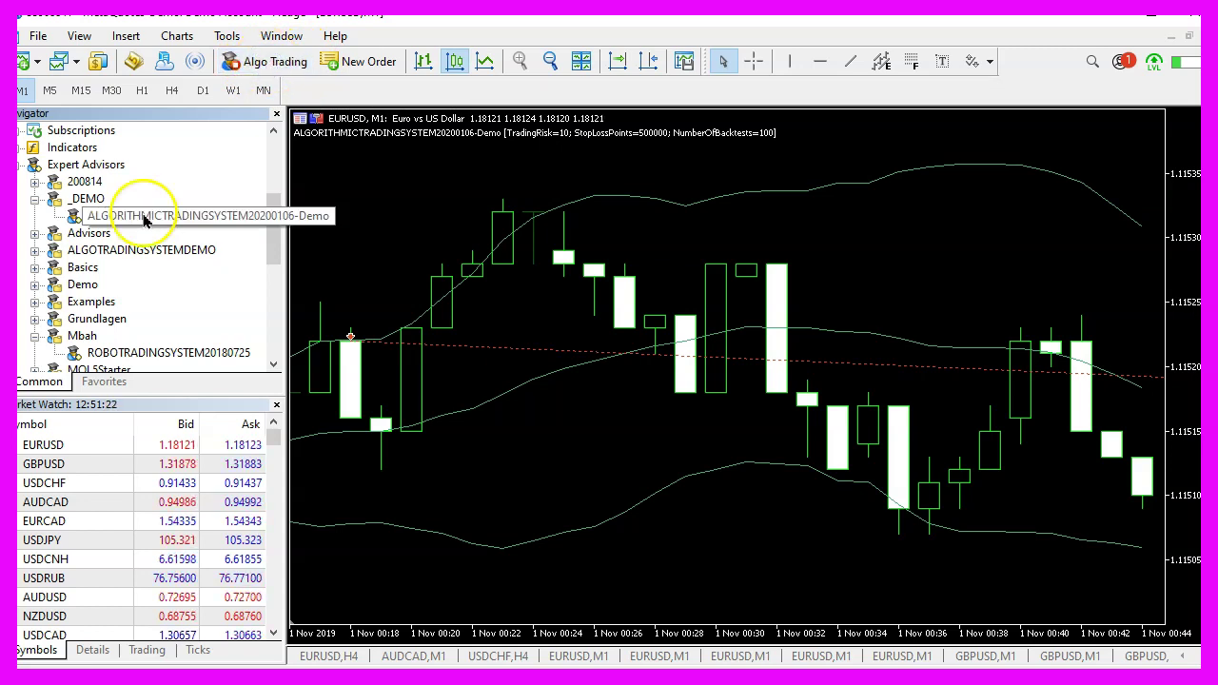
Drop the Demo expert onto the EURUSD M1 chart and confirm its inputs with Trading Risk 10.
drag(144, 218, 465, 221)
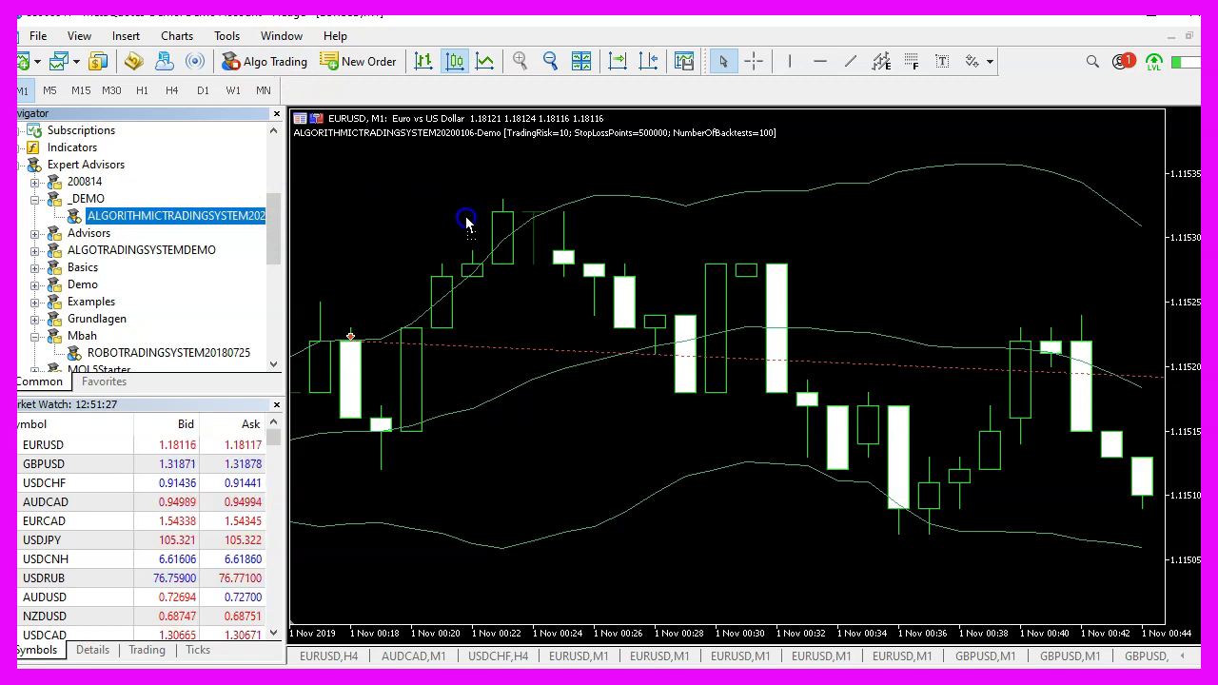
double_click(559, 181)
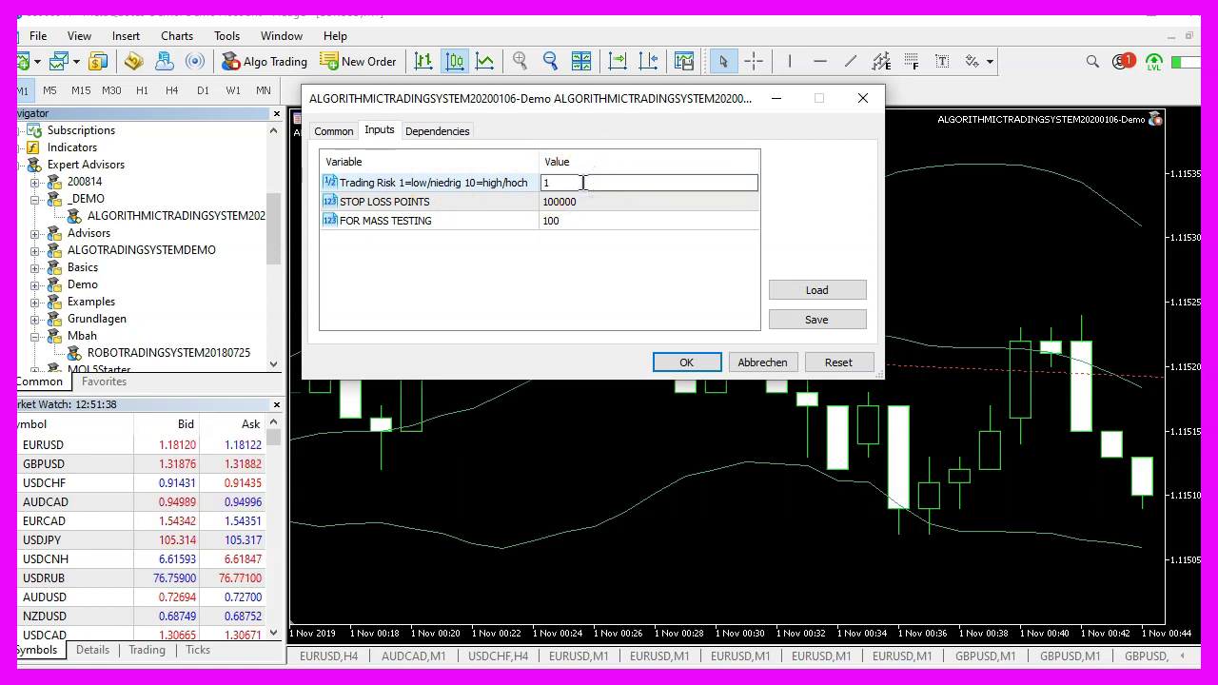
click(686, 362)
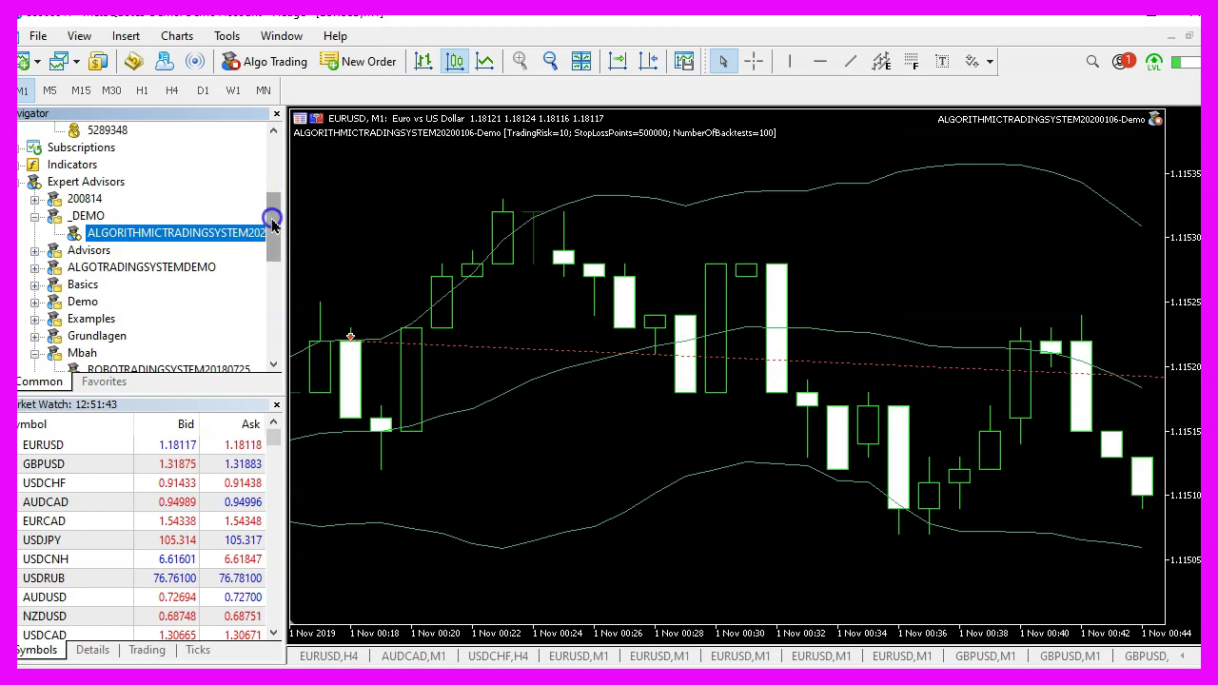
drag(272, 215, 169, 163)
Select the MetaQuotes-Demo account in the Navigator.
click(93, 166)
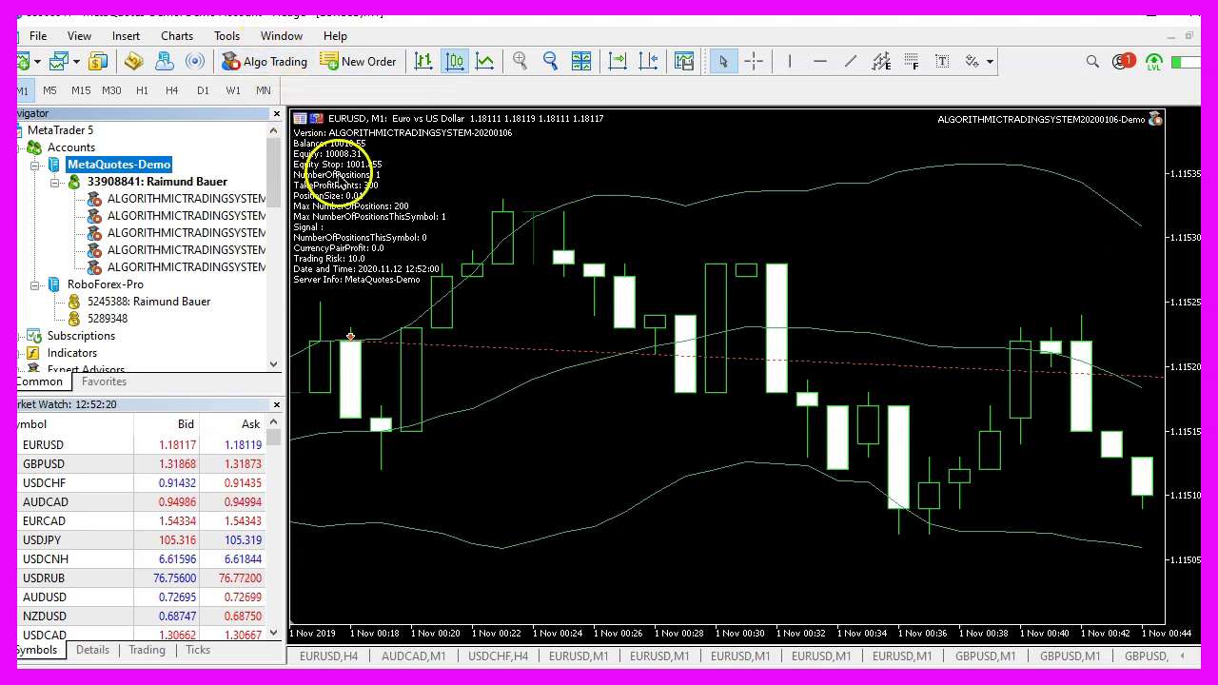
Tick Allow algorithmic trading in the Expert Advisors options, then switch Algo Trading on.
click(226, 38)
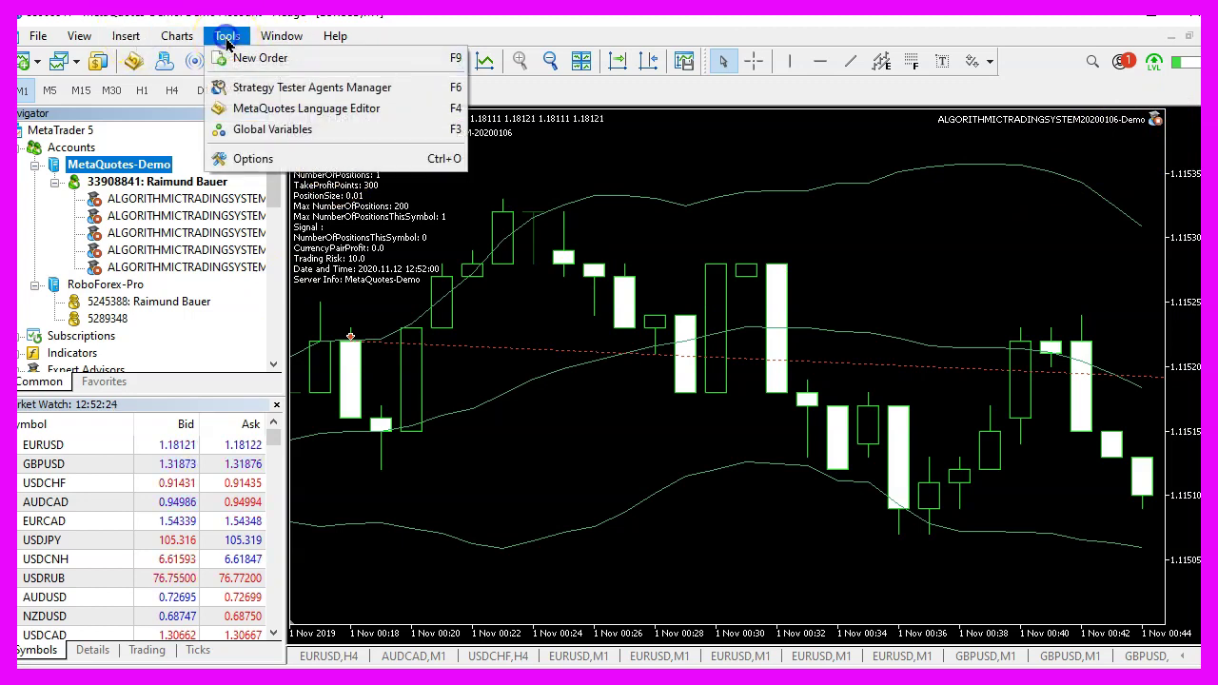
click(250, 155)
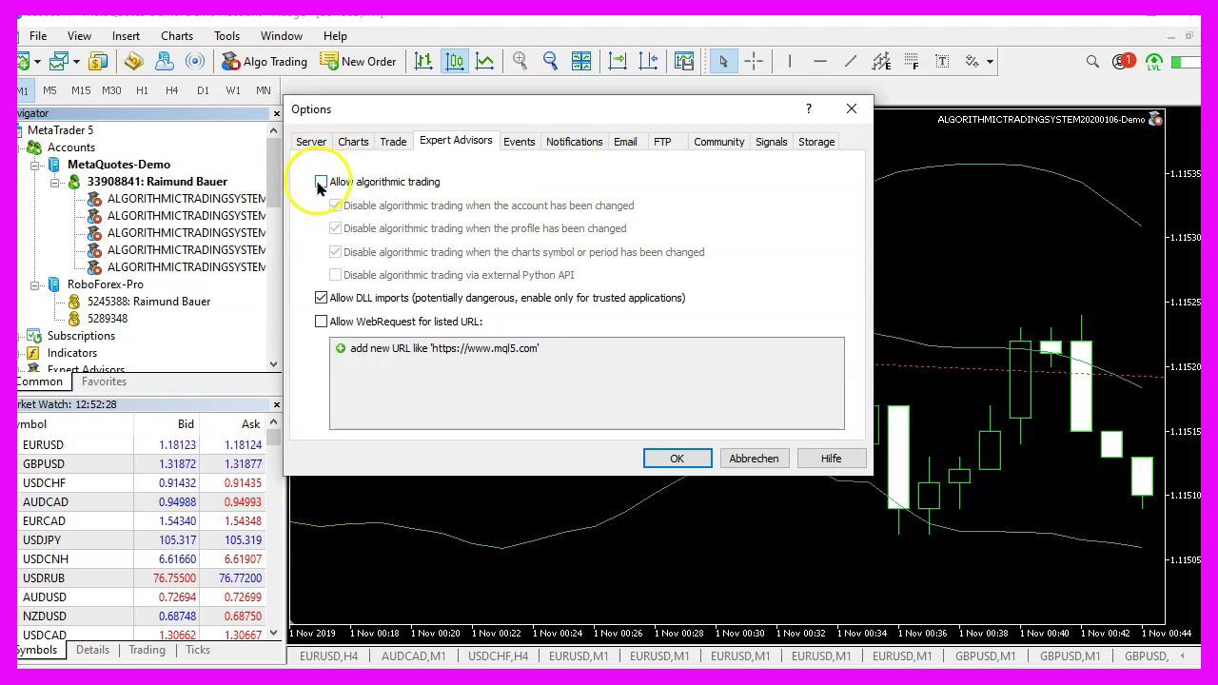
click(321, 183)
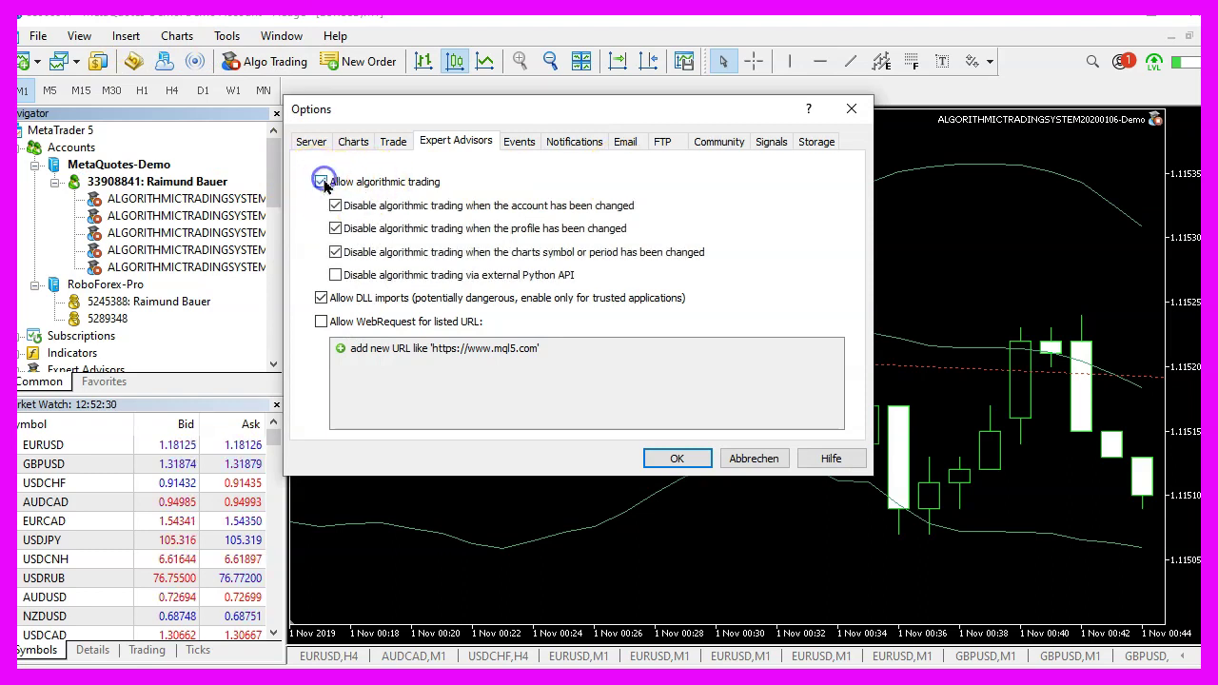
click(455, 143)
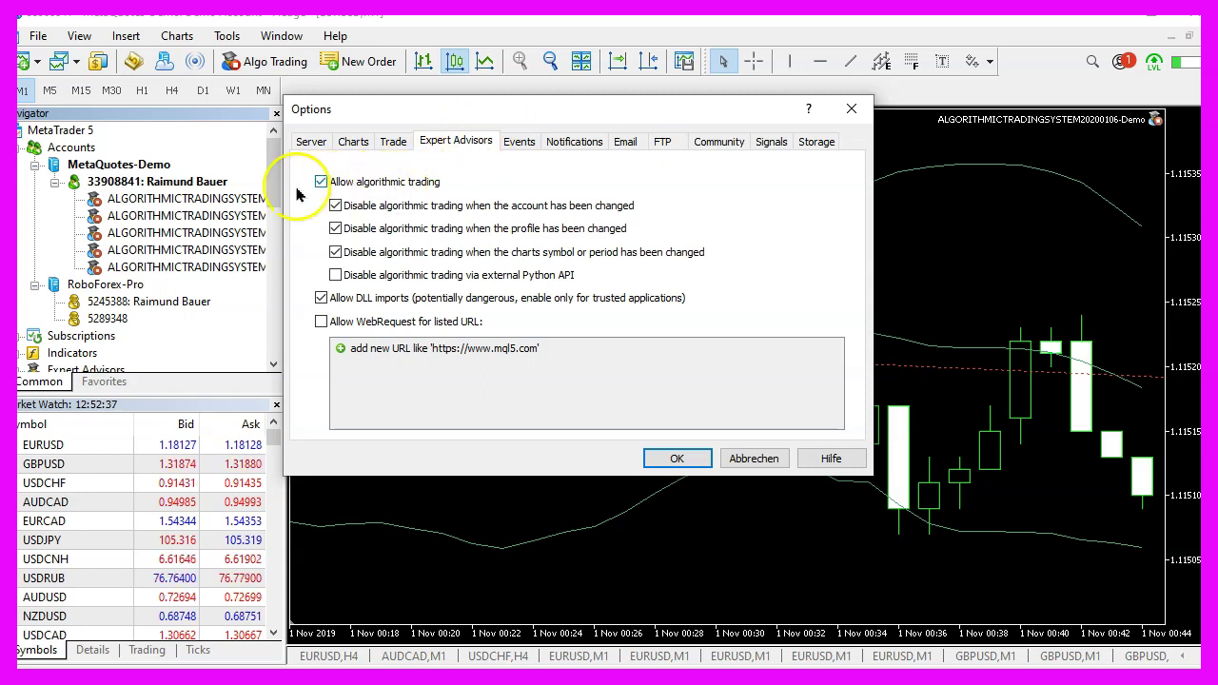
click(685, 460)
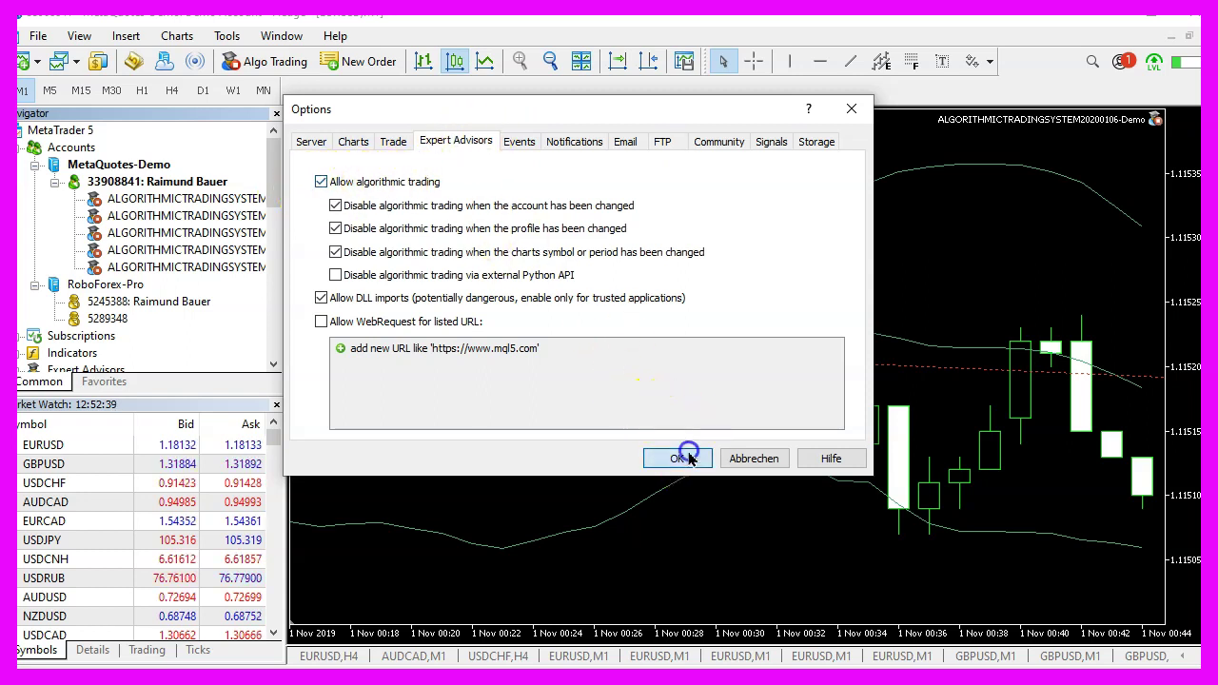
click(258, 67)
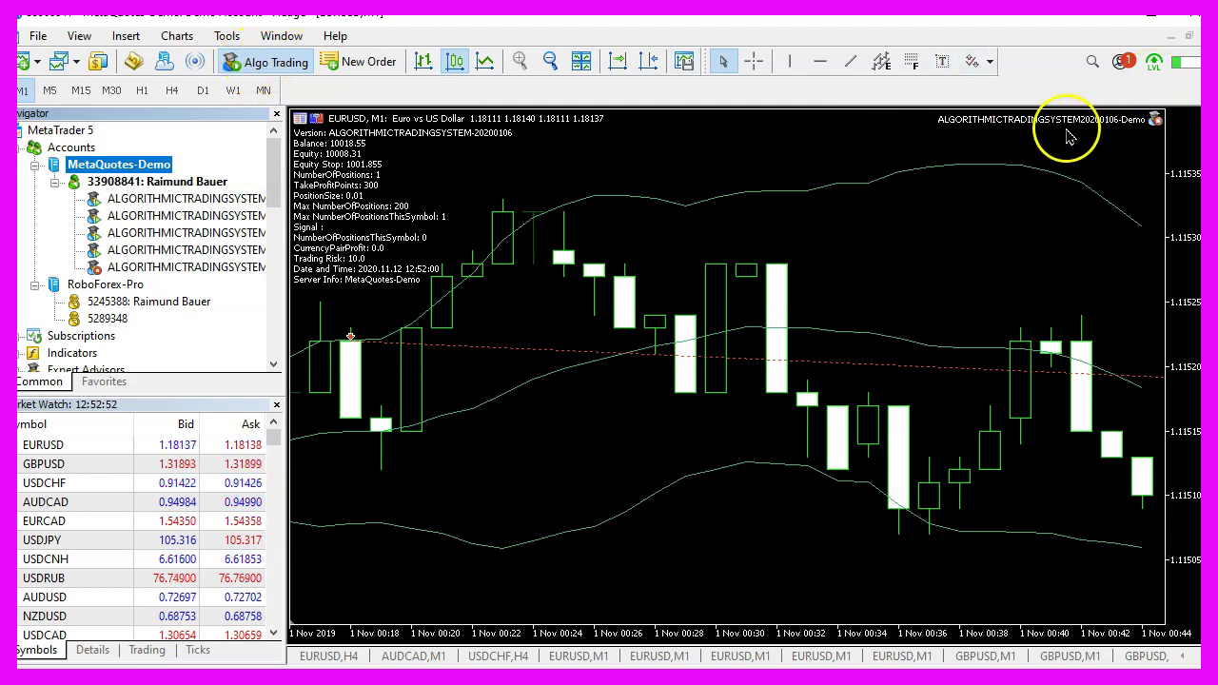
Enable Algo Trading for the demo expert on EURUSD,M1 from its Navigator context menu.
click(136, 269)
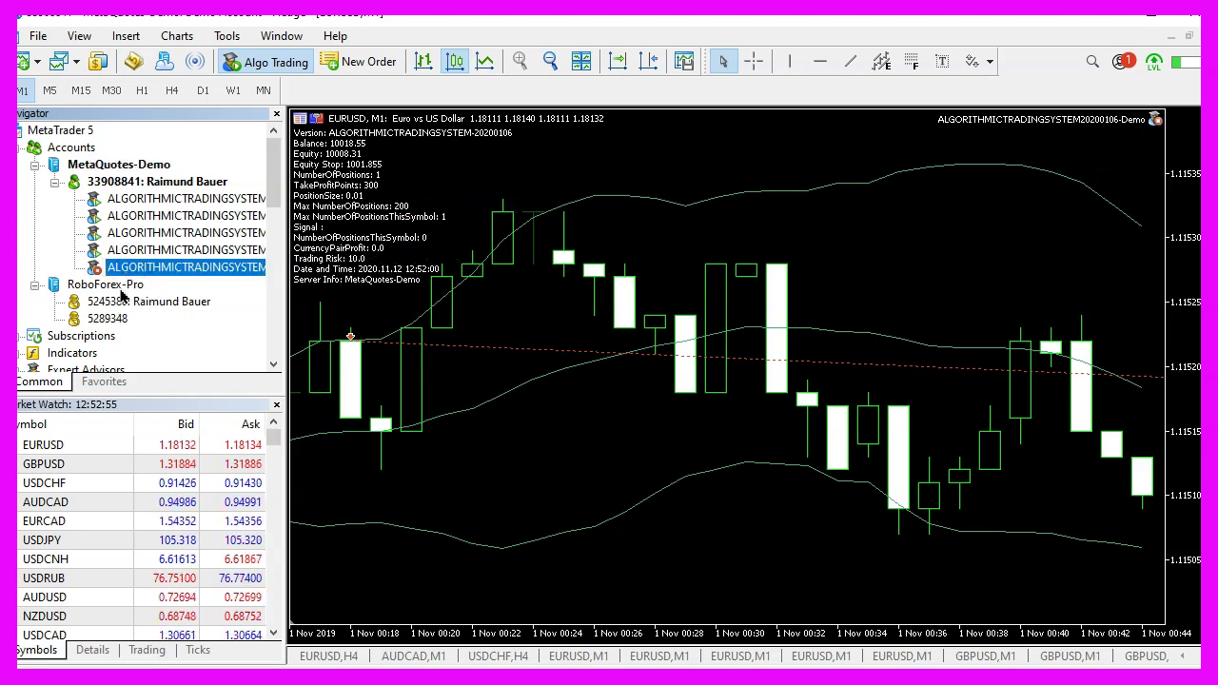
right_click(134, 273)
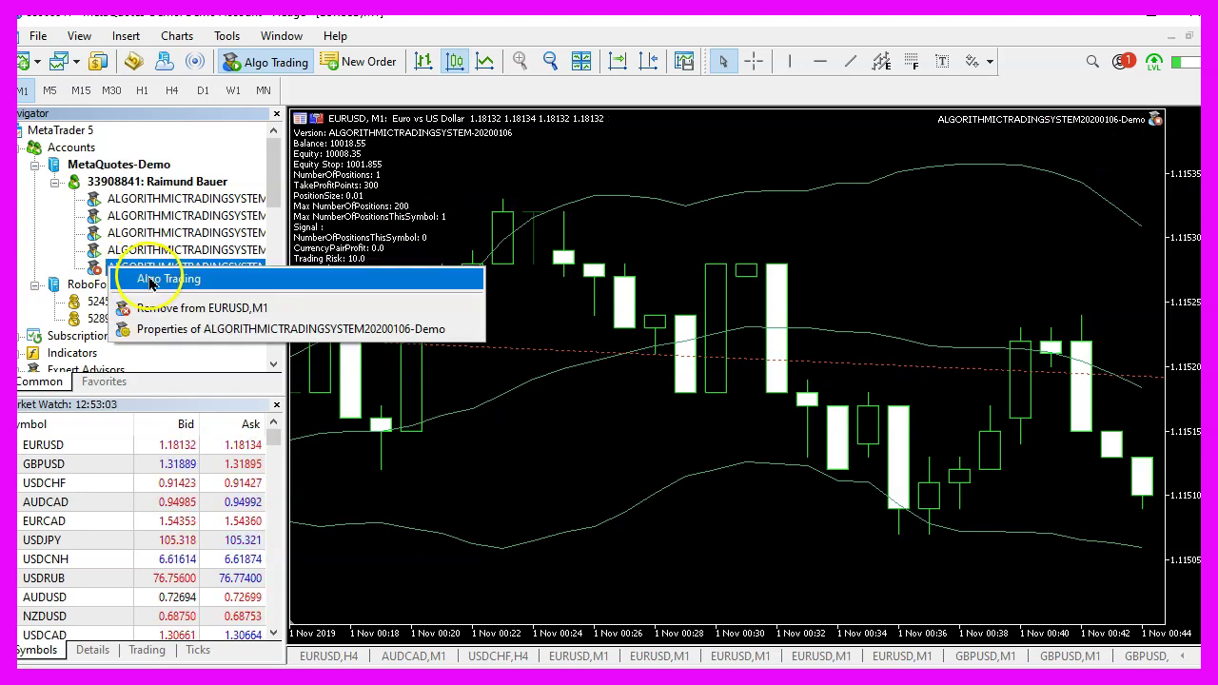
click(150, 280)
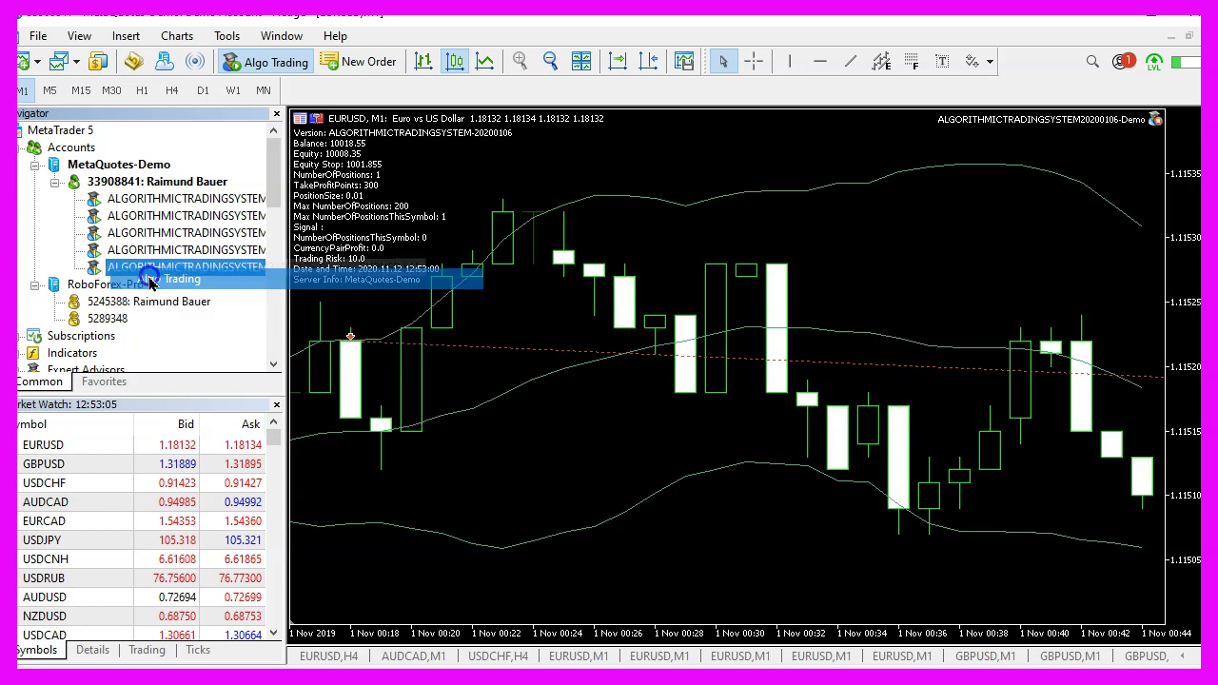
click(101, 273)
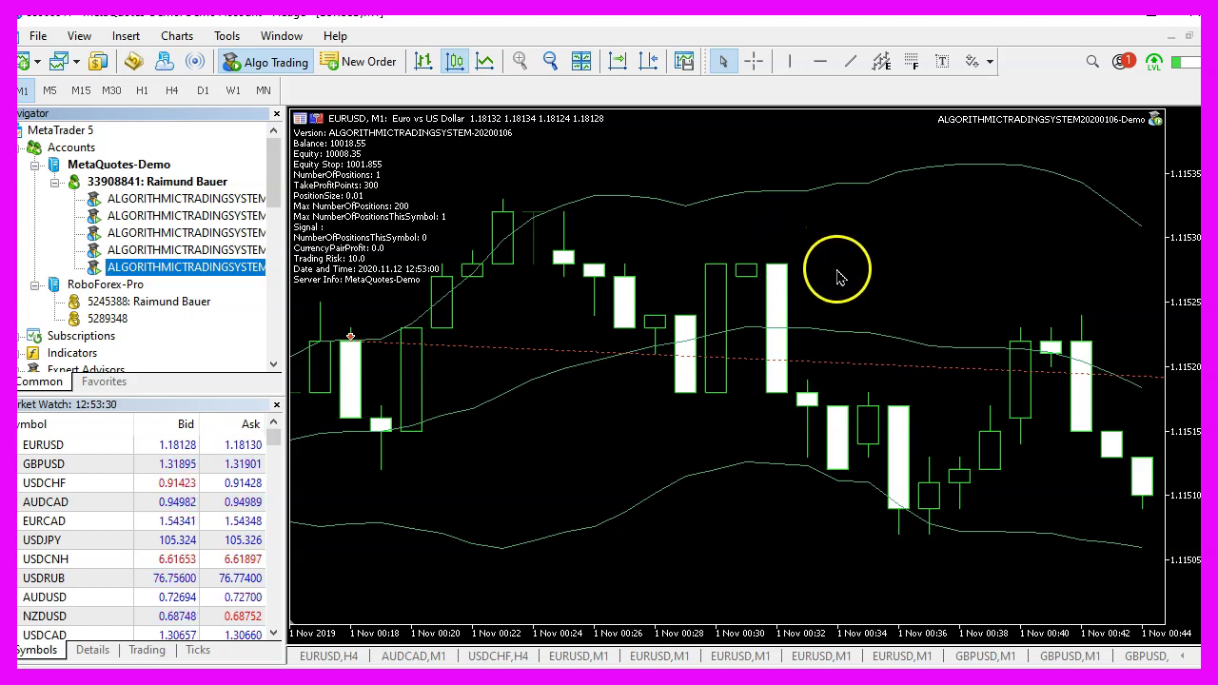
click(79, 37)
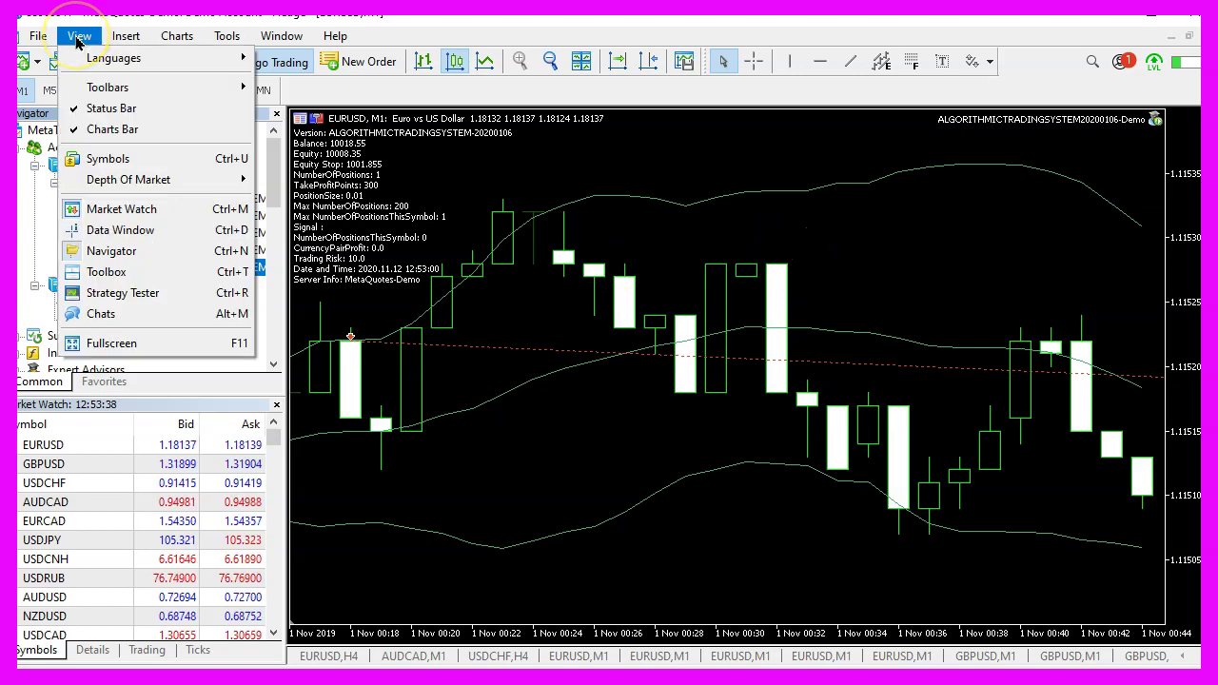
Load ALGORITHMICTRADINGSYSTEM20200106-Demo.ex5 in the Strategy Tester and show its inputs (Trading Risk 10).
click(158, 300)
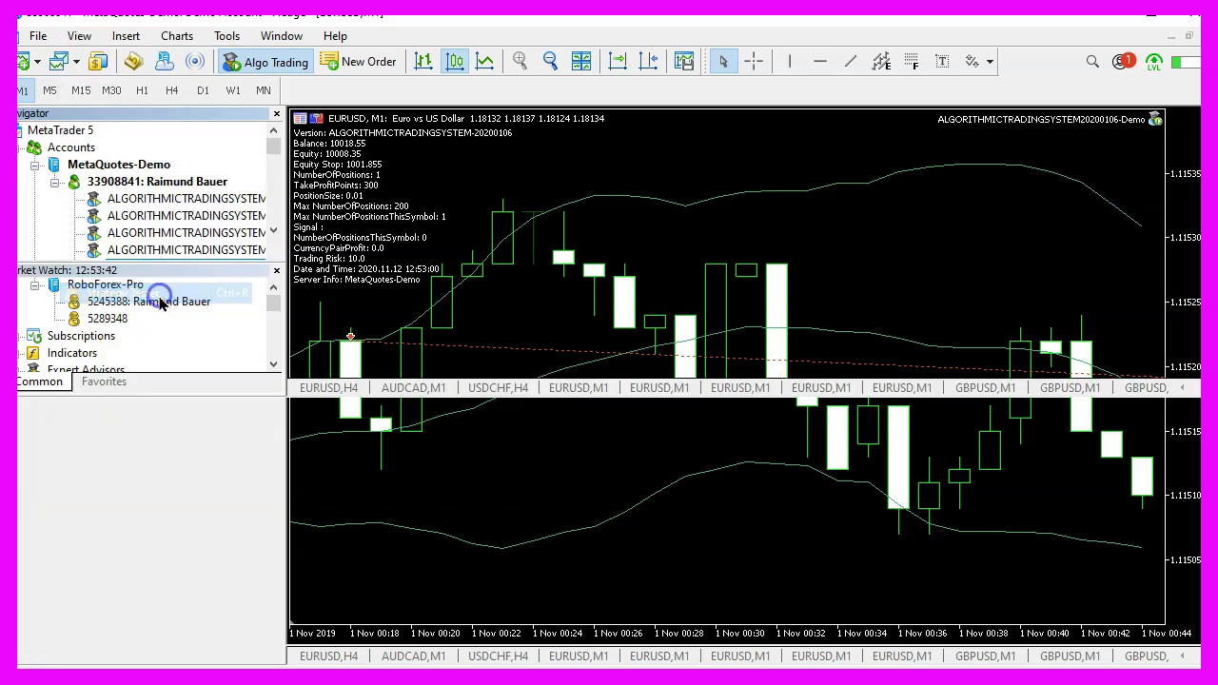
click(305, 419)
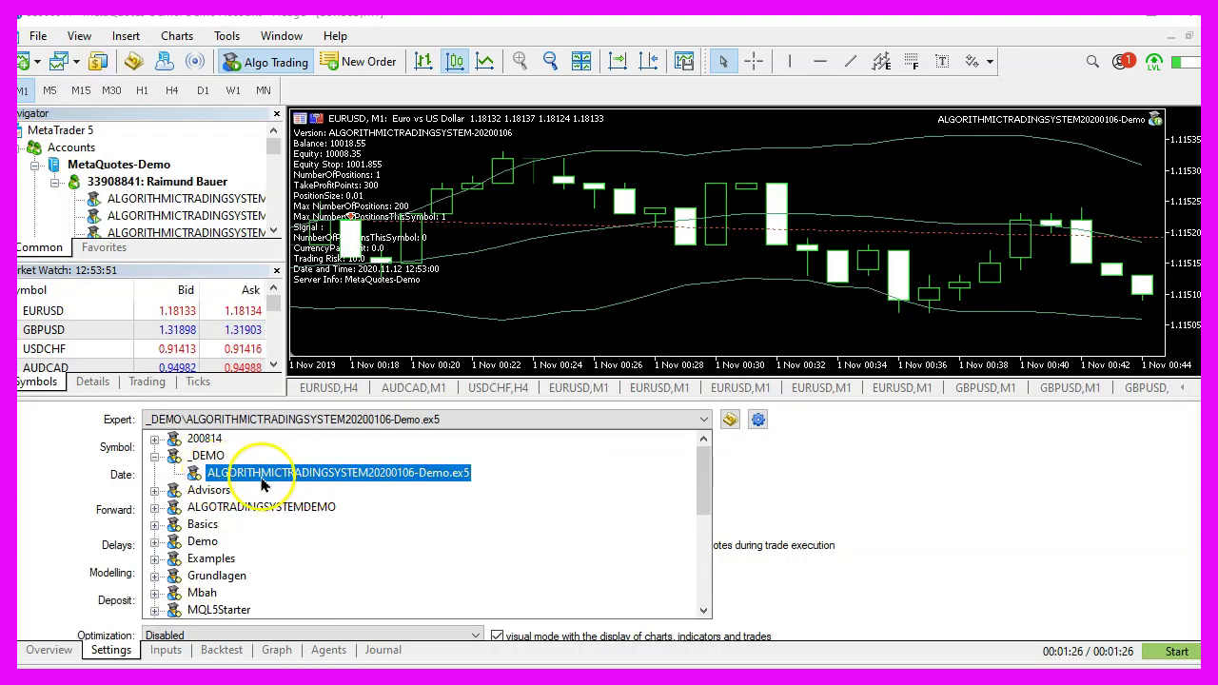
click(429, 475)
click(512, 645)
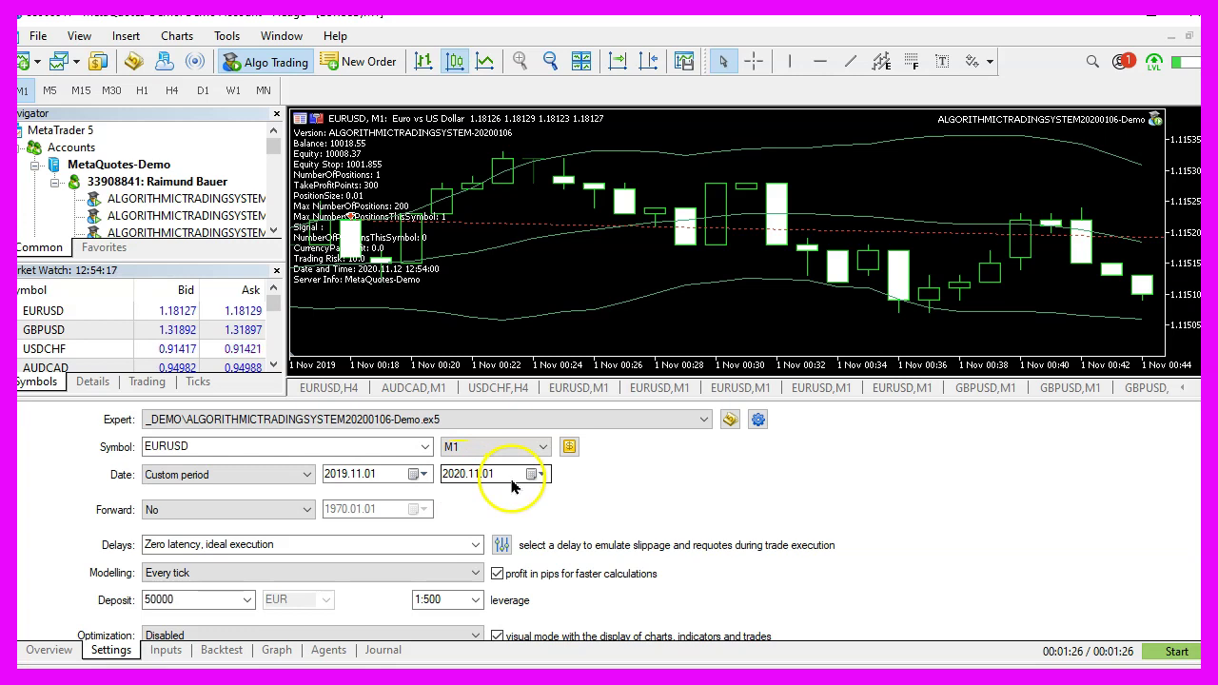
click(165, 649)
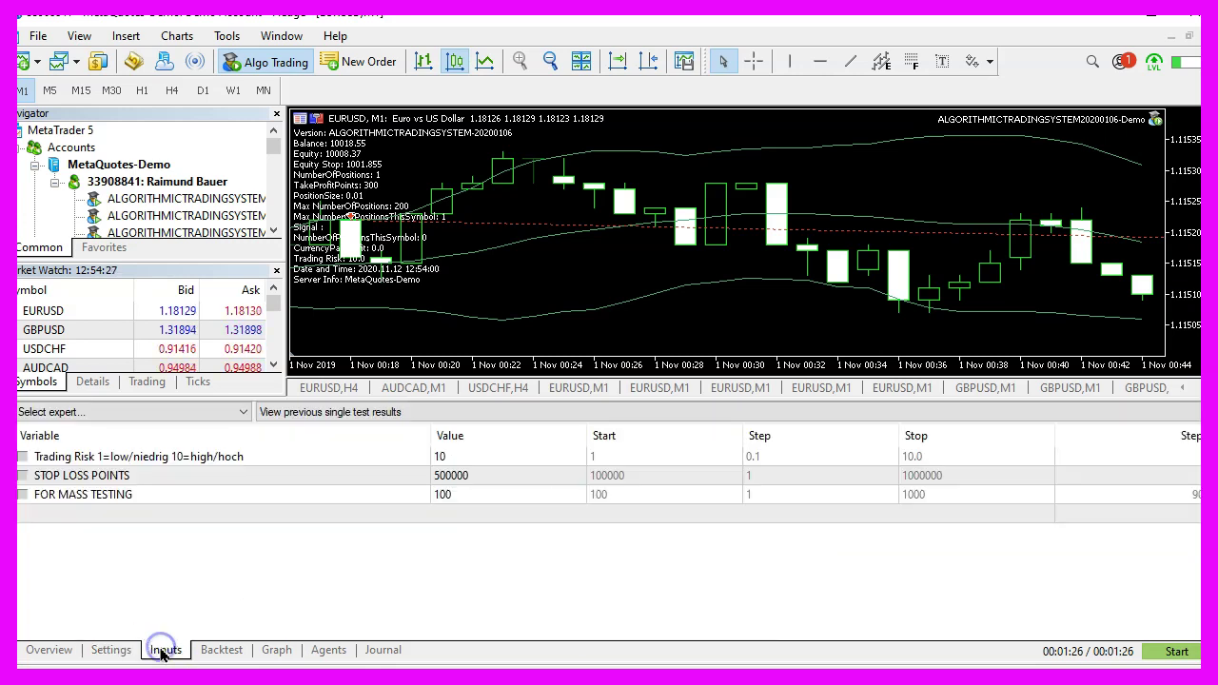
Run the backtest with Trading Risk kept at 10, slowing then speeding up the visual replay.
double_click(454, 456)
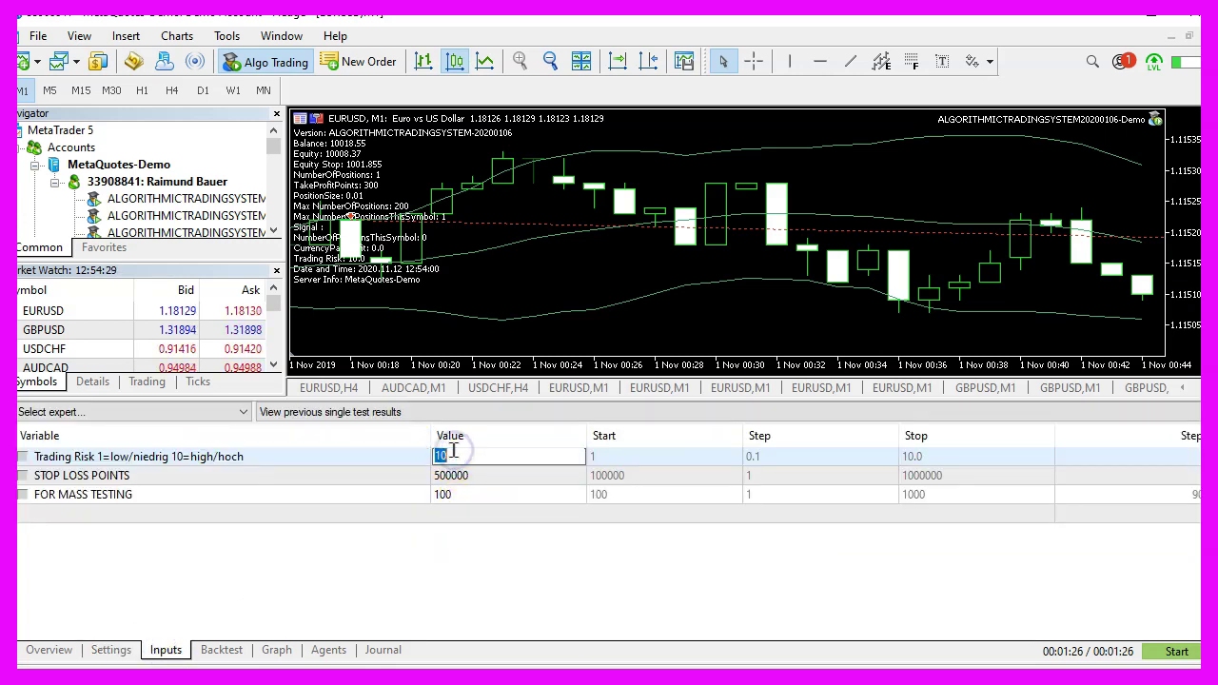
click(469, 480)
click(464, 493)
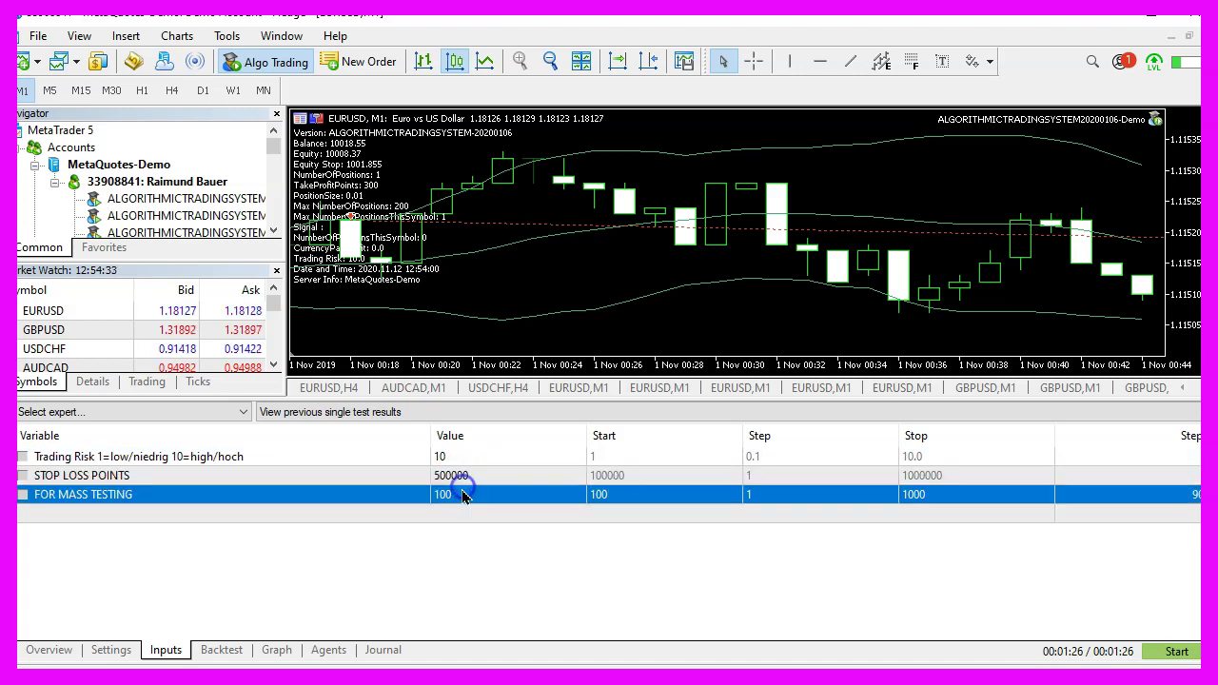
click(458, 484)
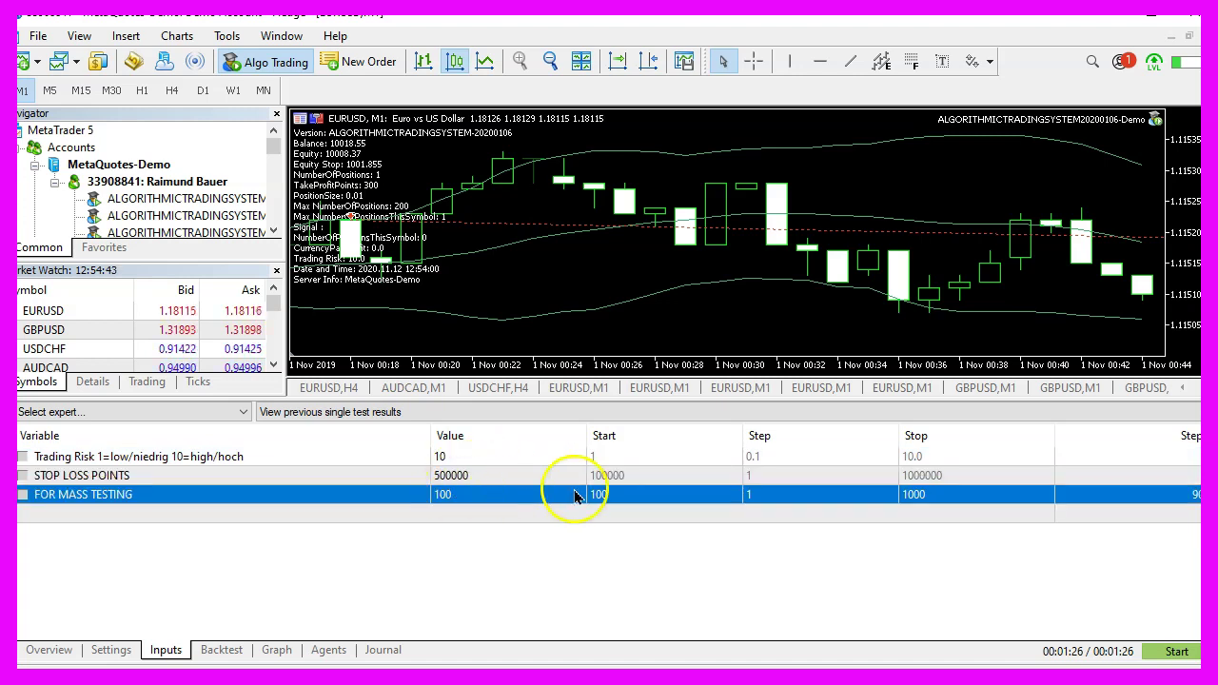
click(1192, 657)
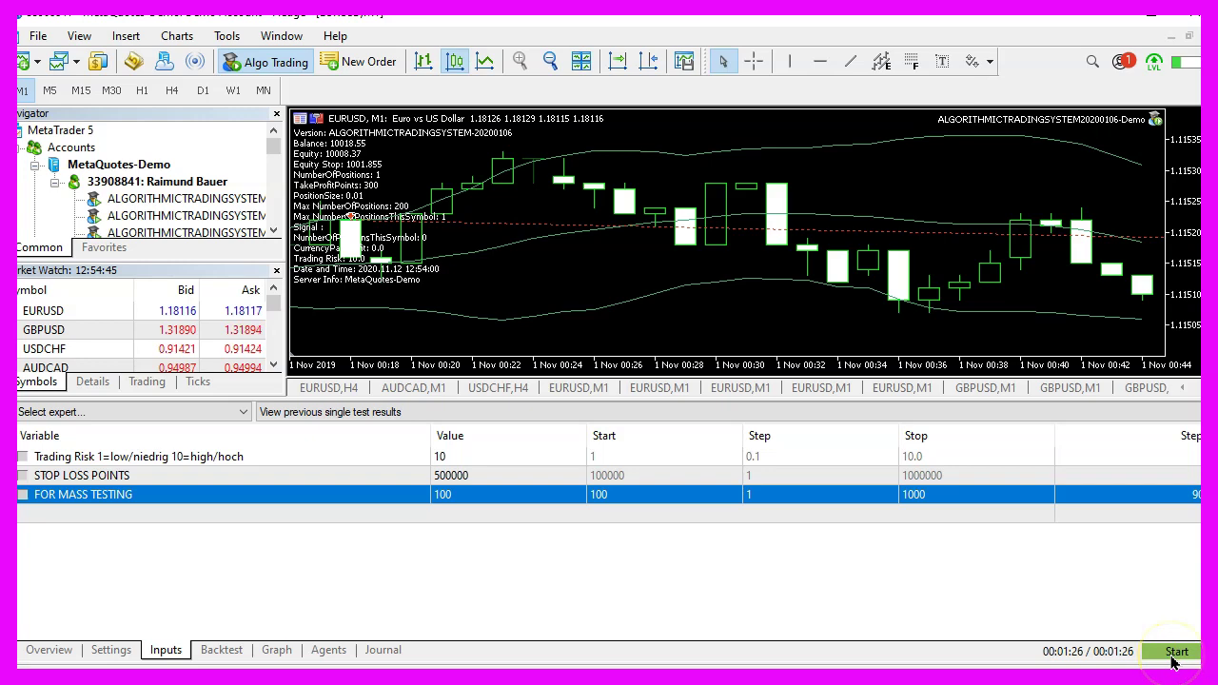
click(1176, 652)
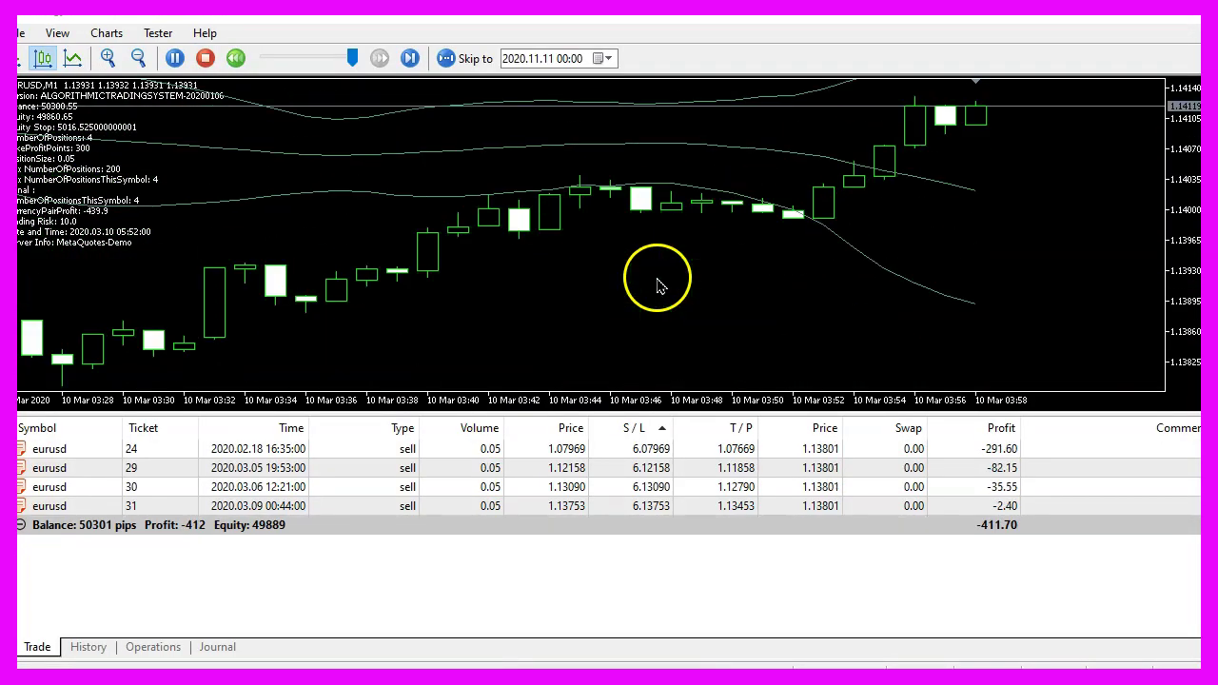
drag(352, 58, 339, 58)
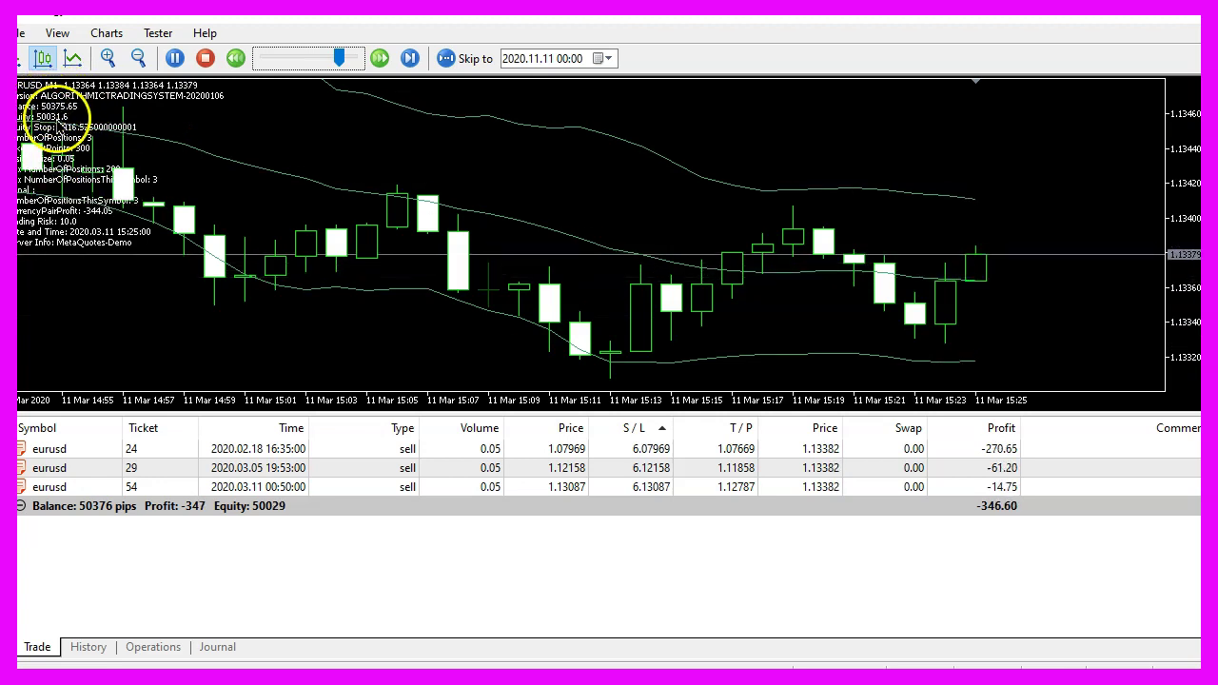
drag(339, 58, 368, 59)
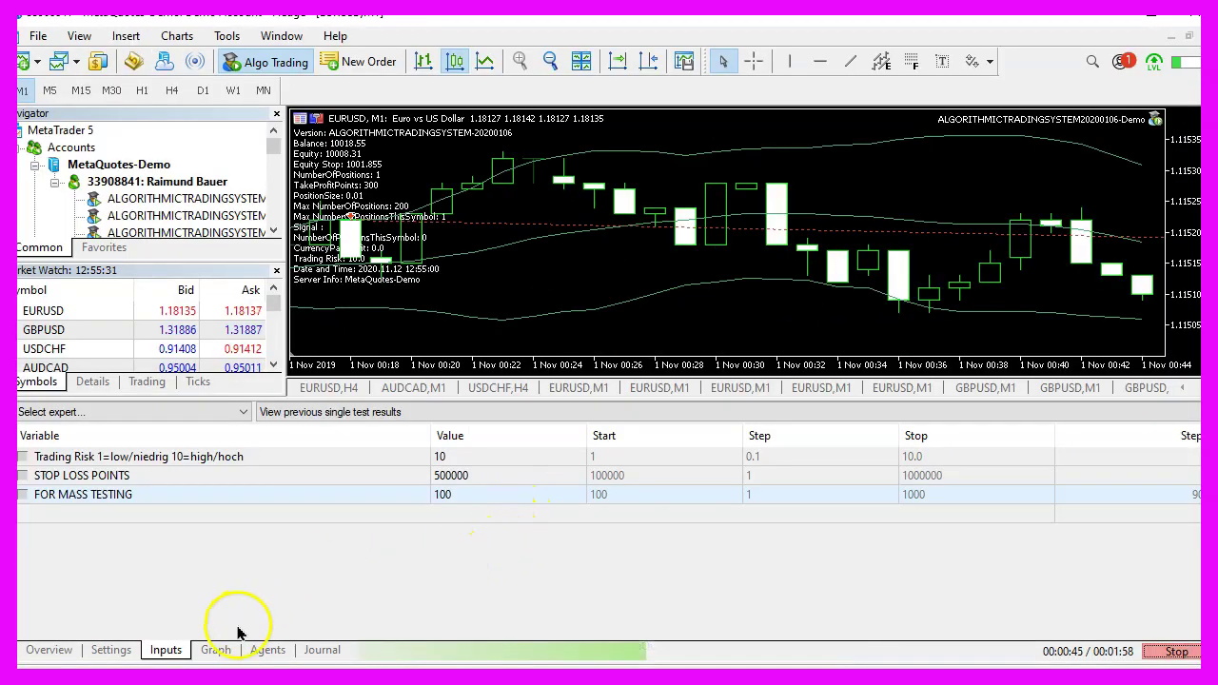
Display the Balance/Equity graph, move the terminal window aside and close the trade list.
click(215, 650)
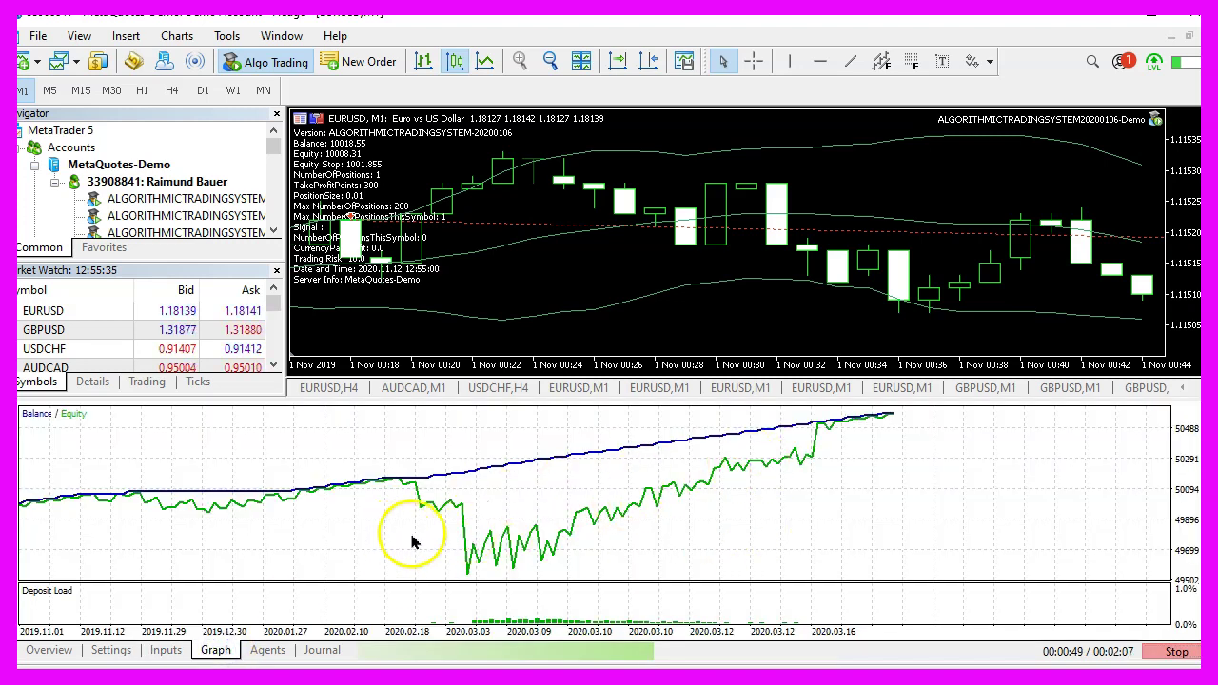
mouse_move(887, 427)
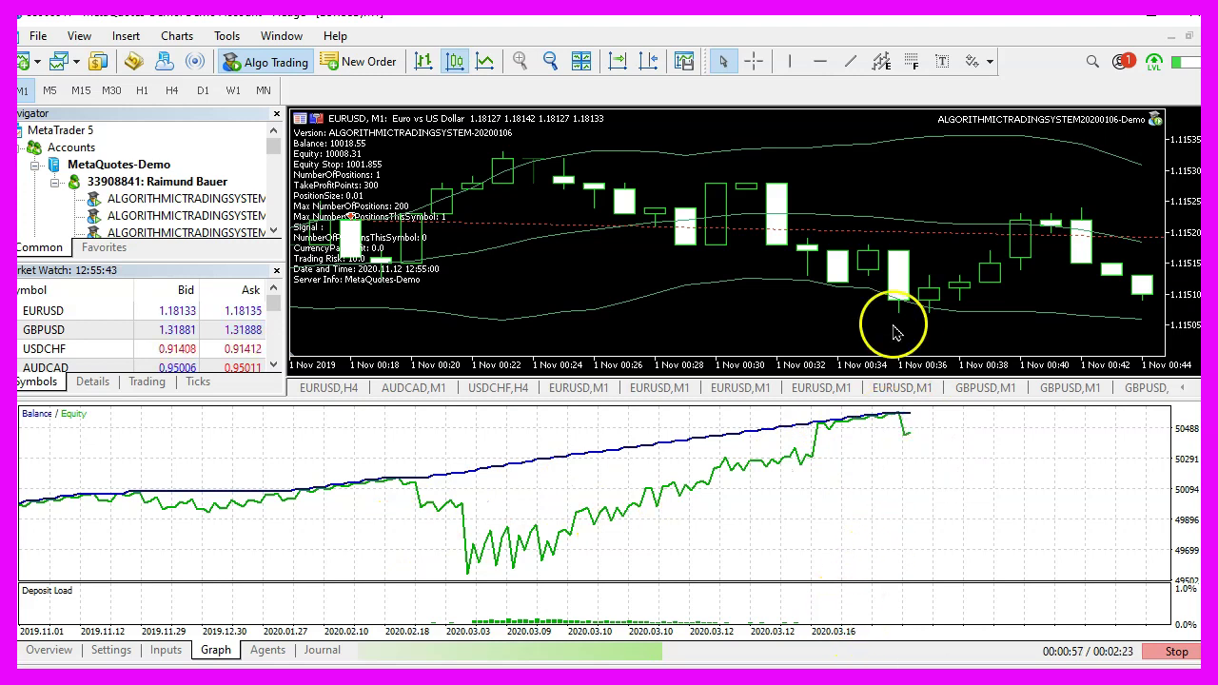
drag(620, 14, 889, 38)
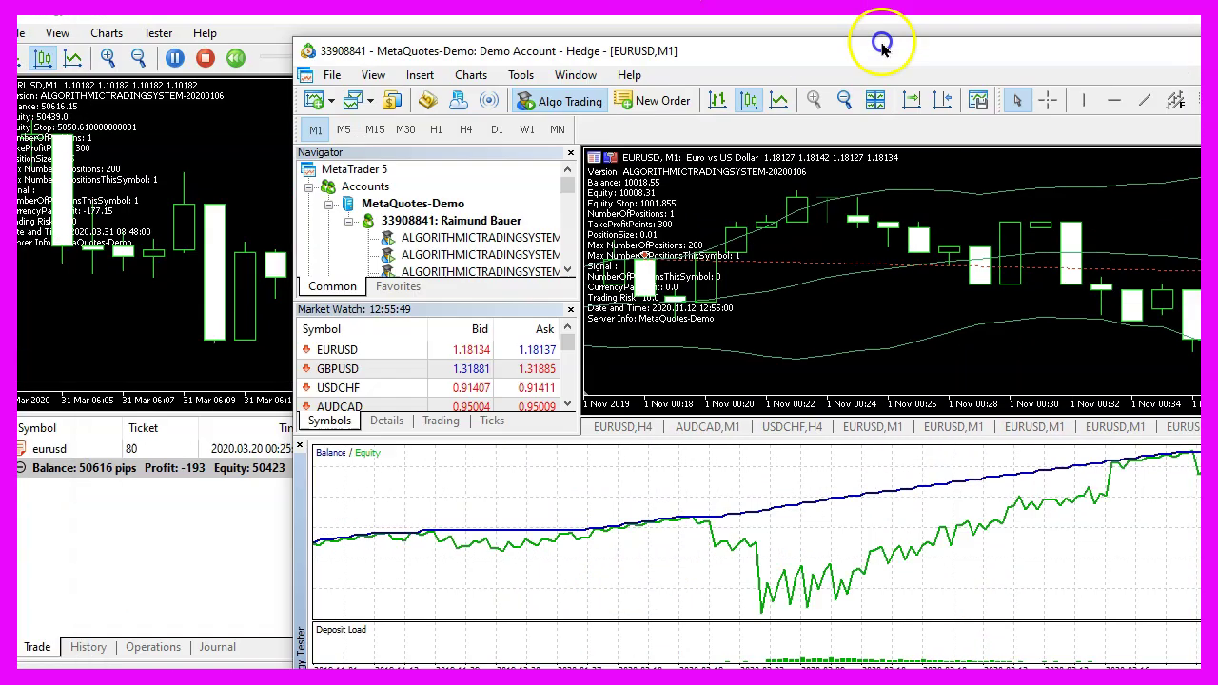
click(10, 481)
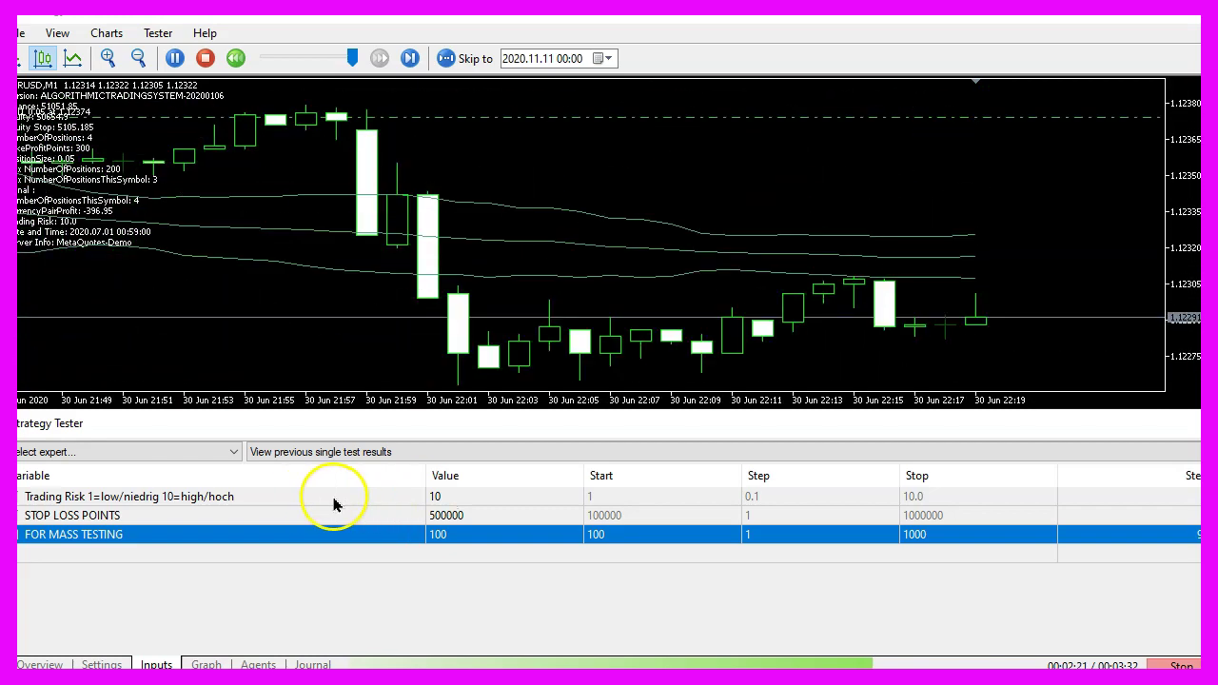
click(454, 484)
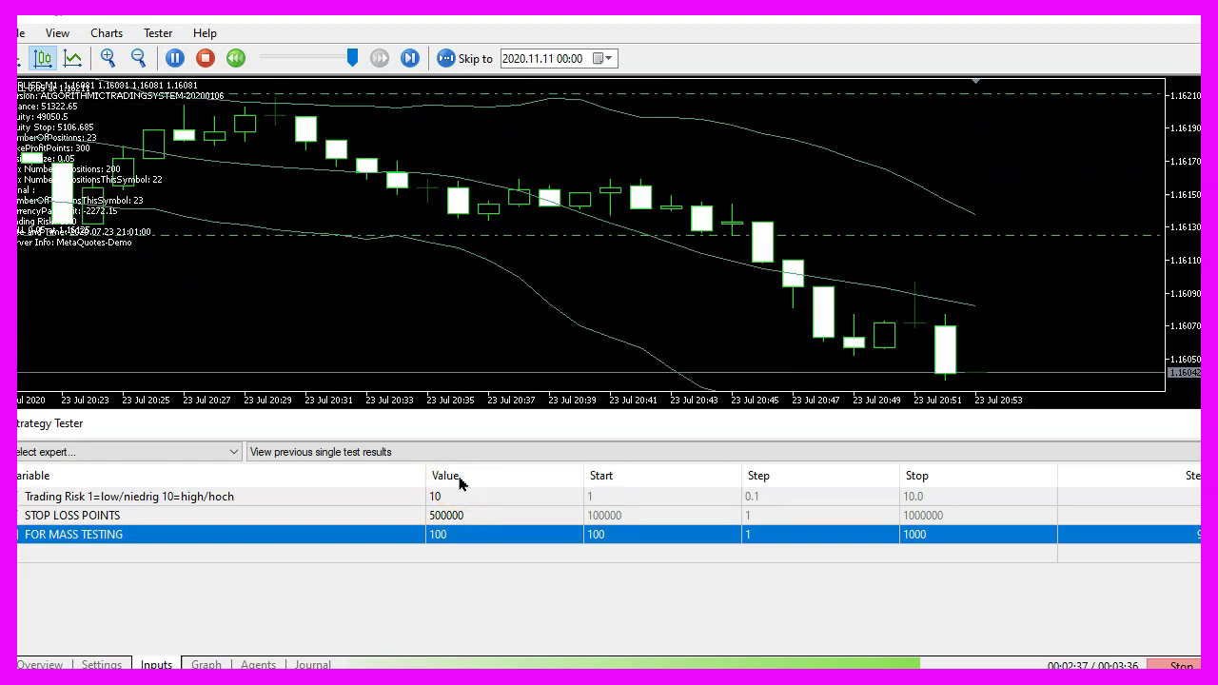
Open a new demo account form to check its deposit and keep leverage at 1:100.
click(93, 183)
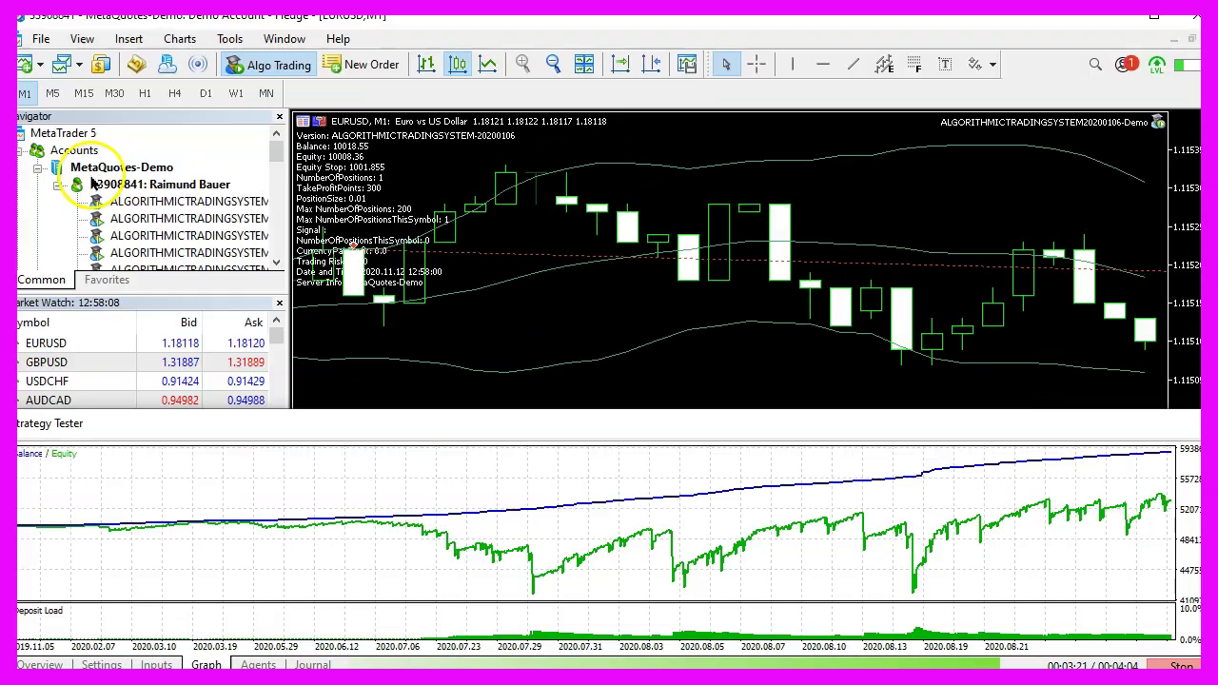
click(38, 169)
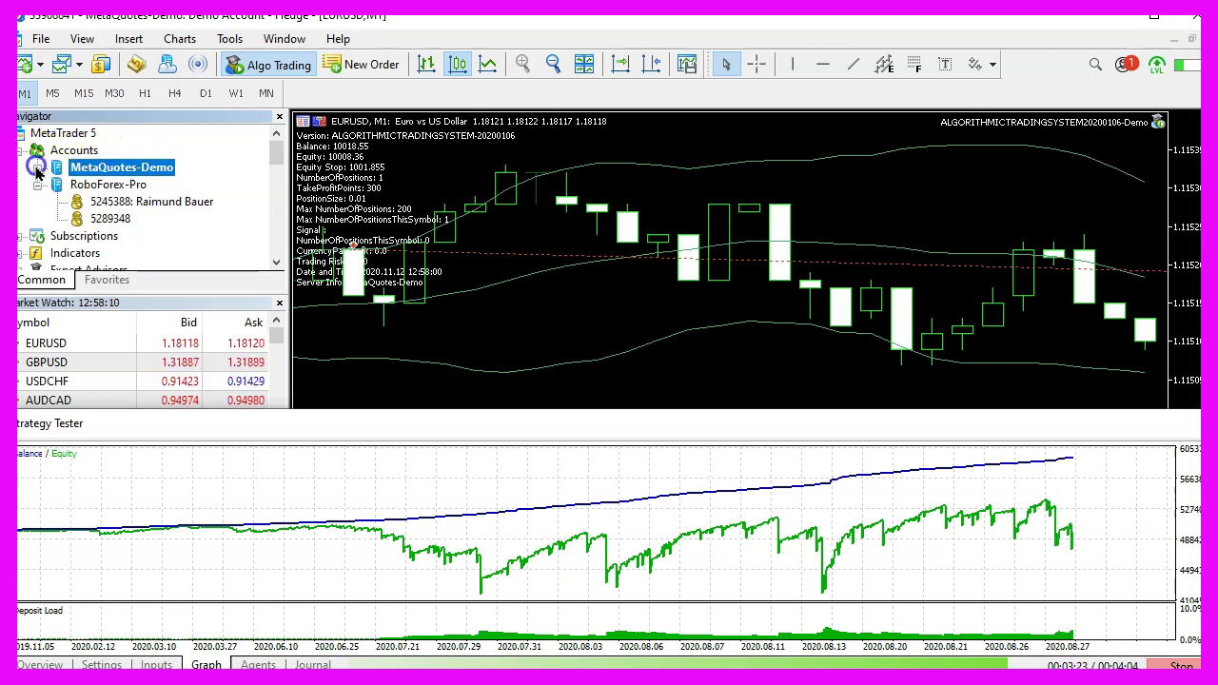
right_click(86, 152)
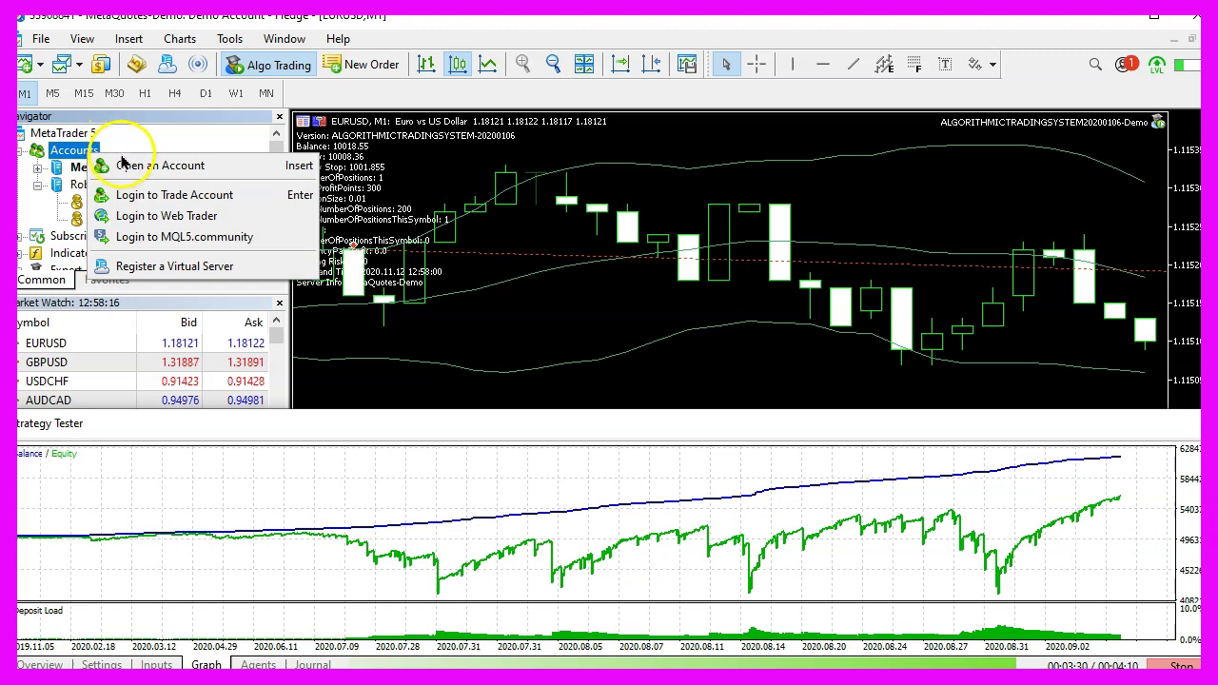
click(125, 165)
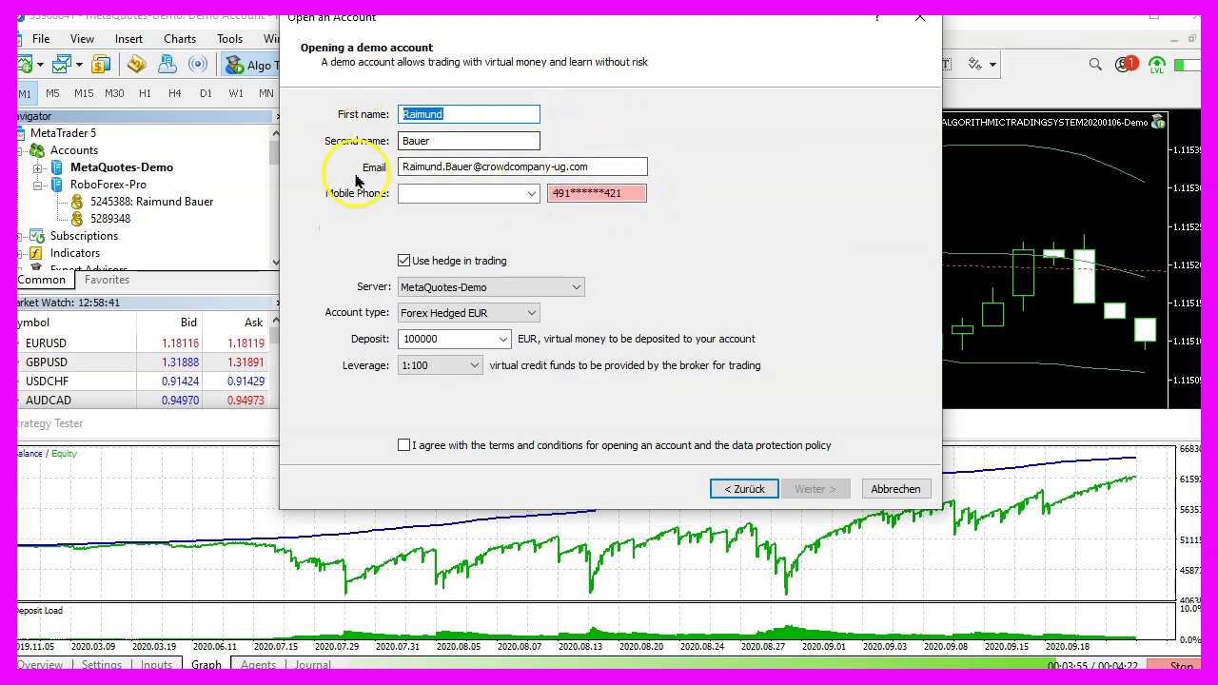
double_click(451, 336)
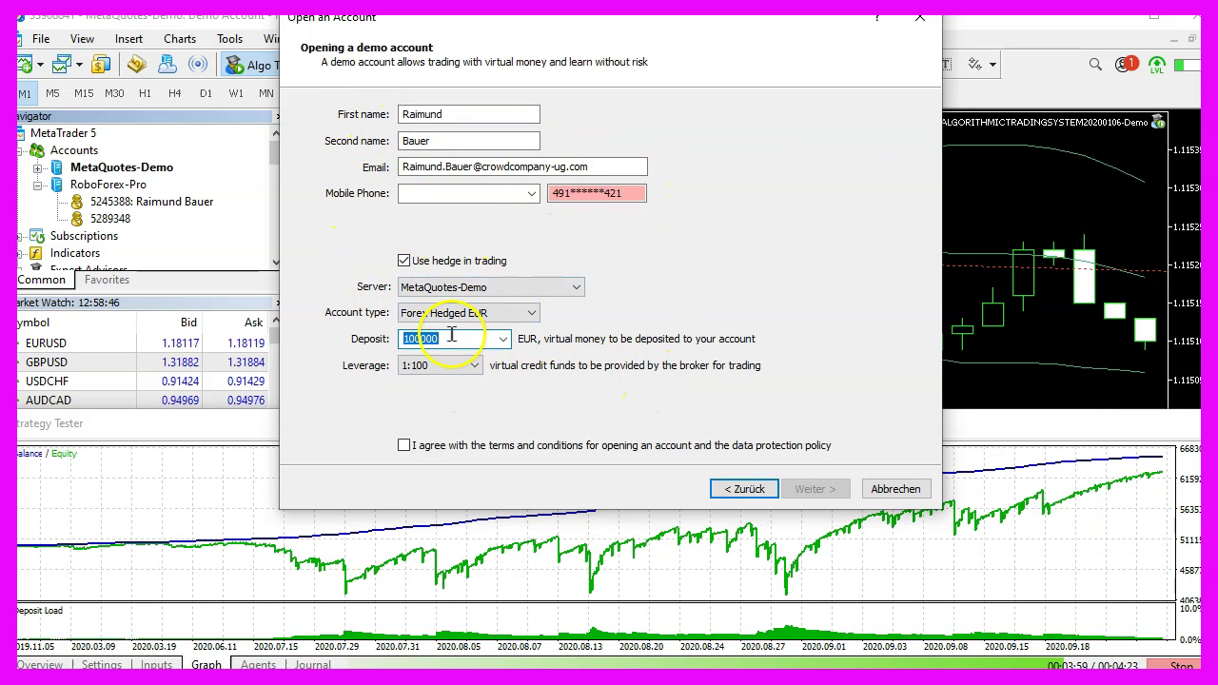
click(449, 366)
click(447, 366)
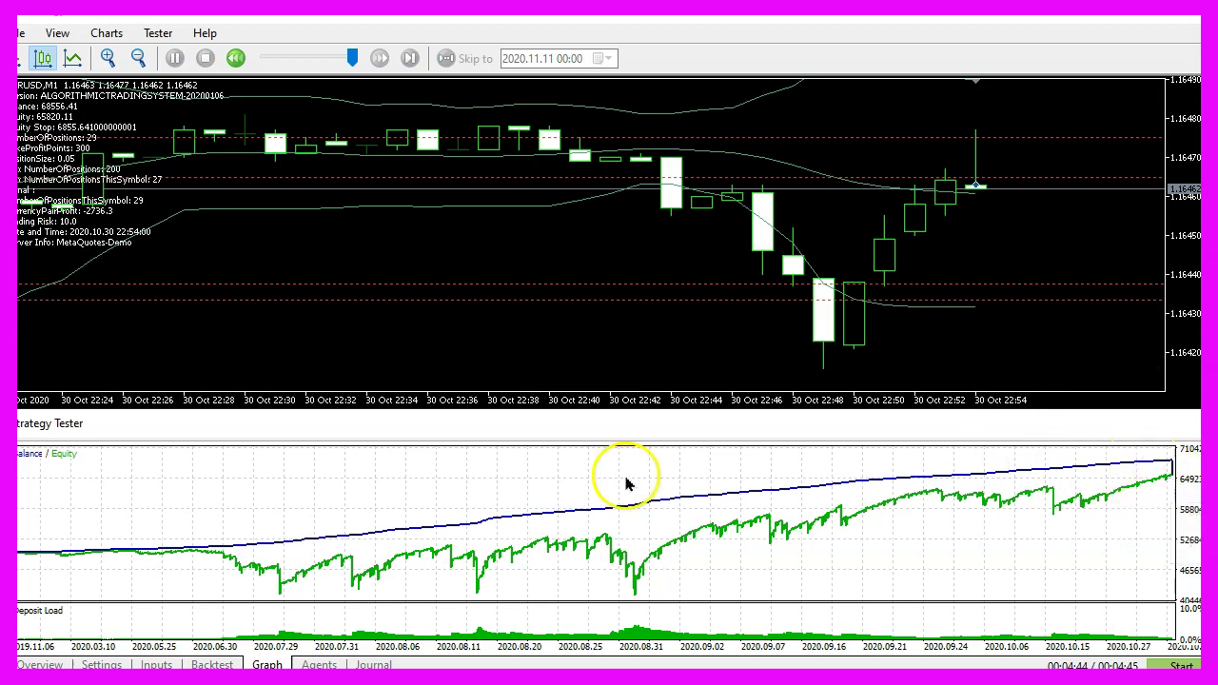
Change the expert's Trading Risk input from 10 to 15.
click(213, 665)
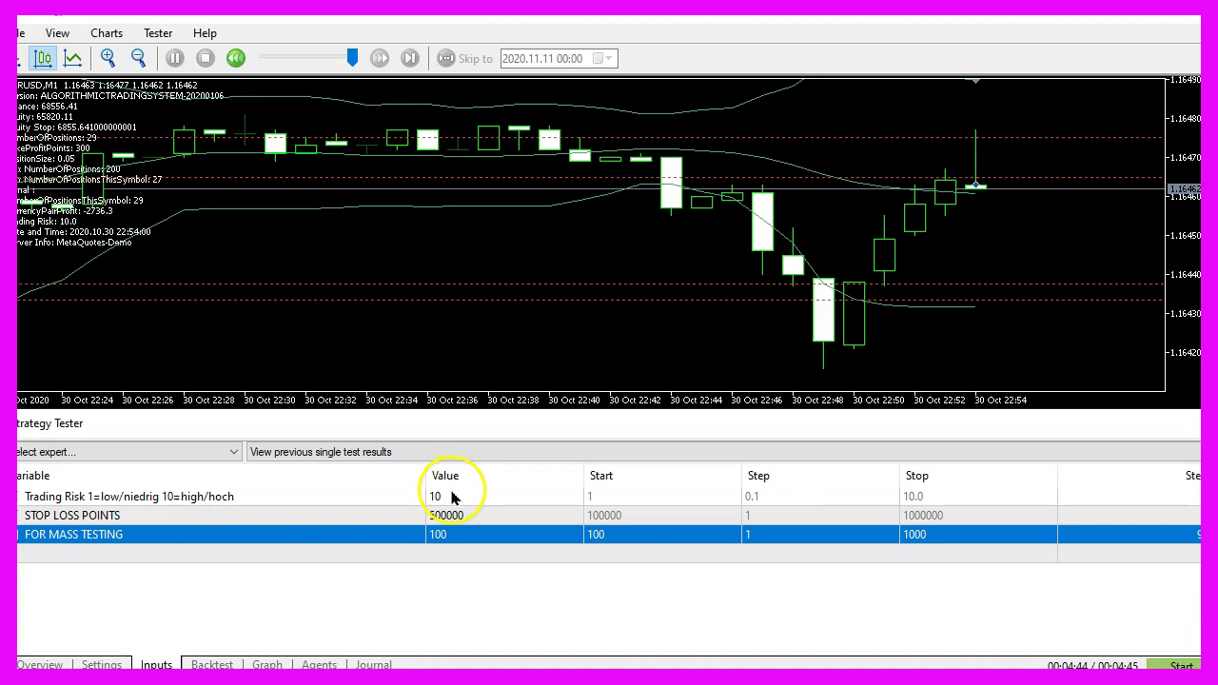
double_click(451, 494)
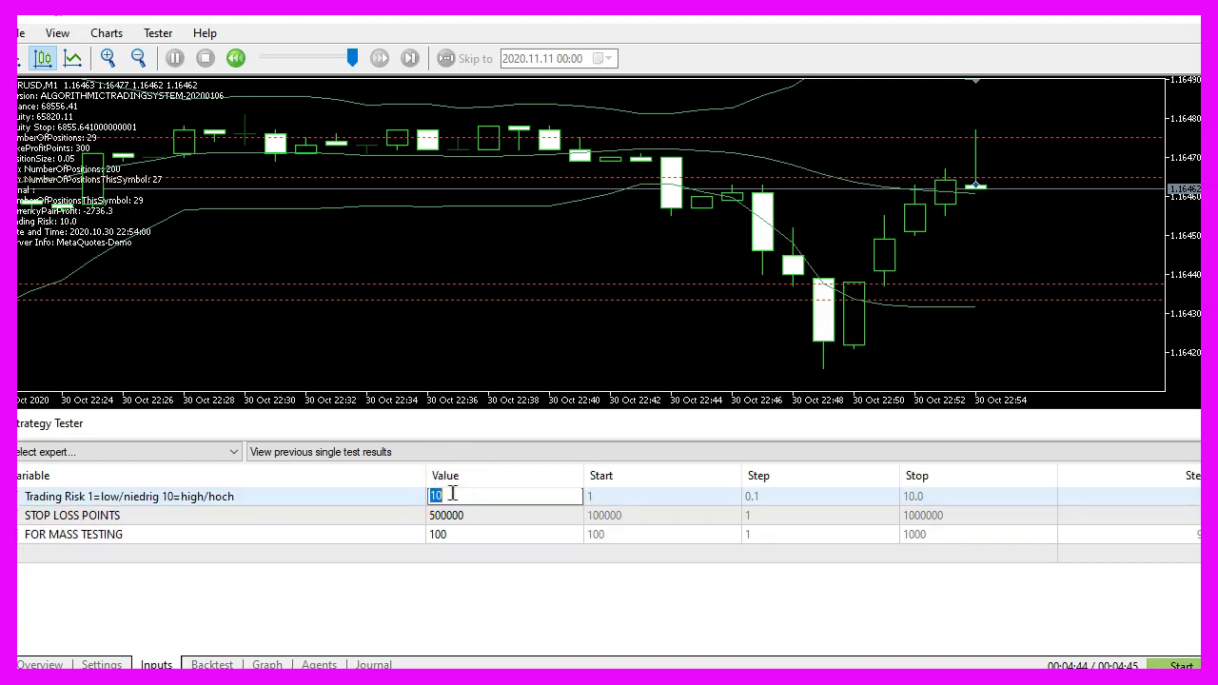
text(15)
key(Return)
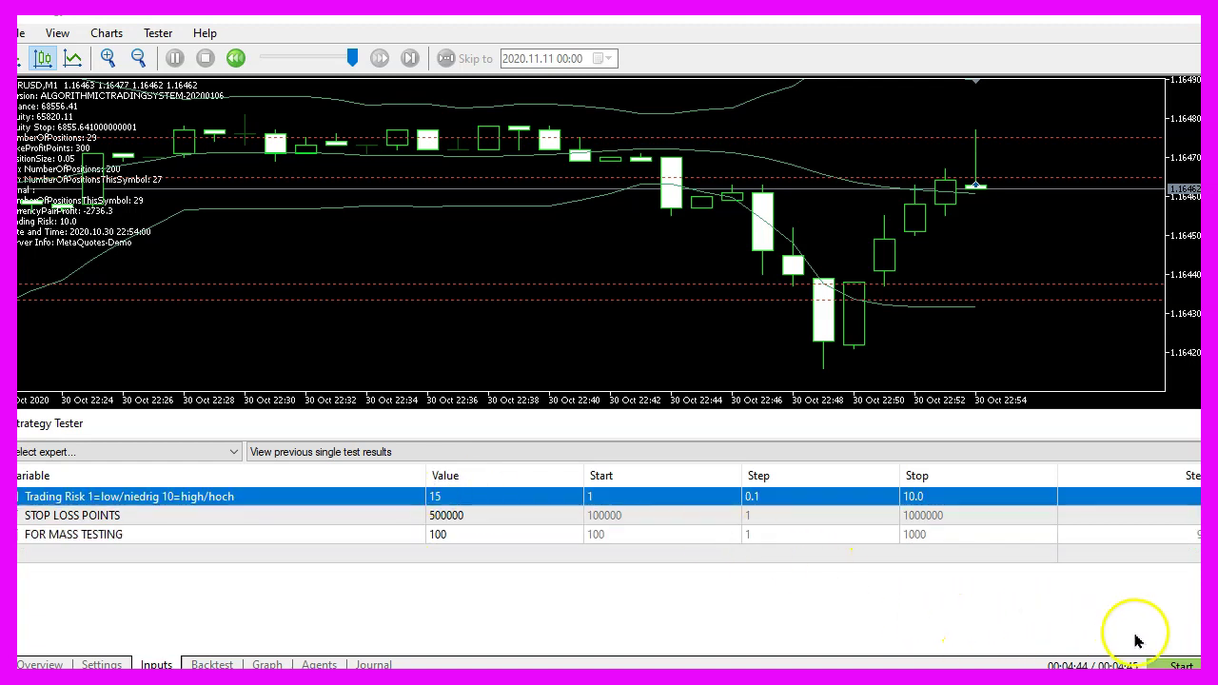
Start a fresh backtest with Trading Risk at 15.
click(1179, 665)
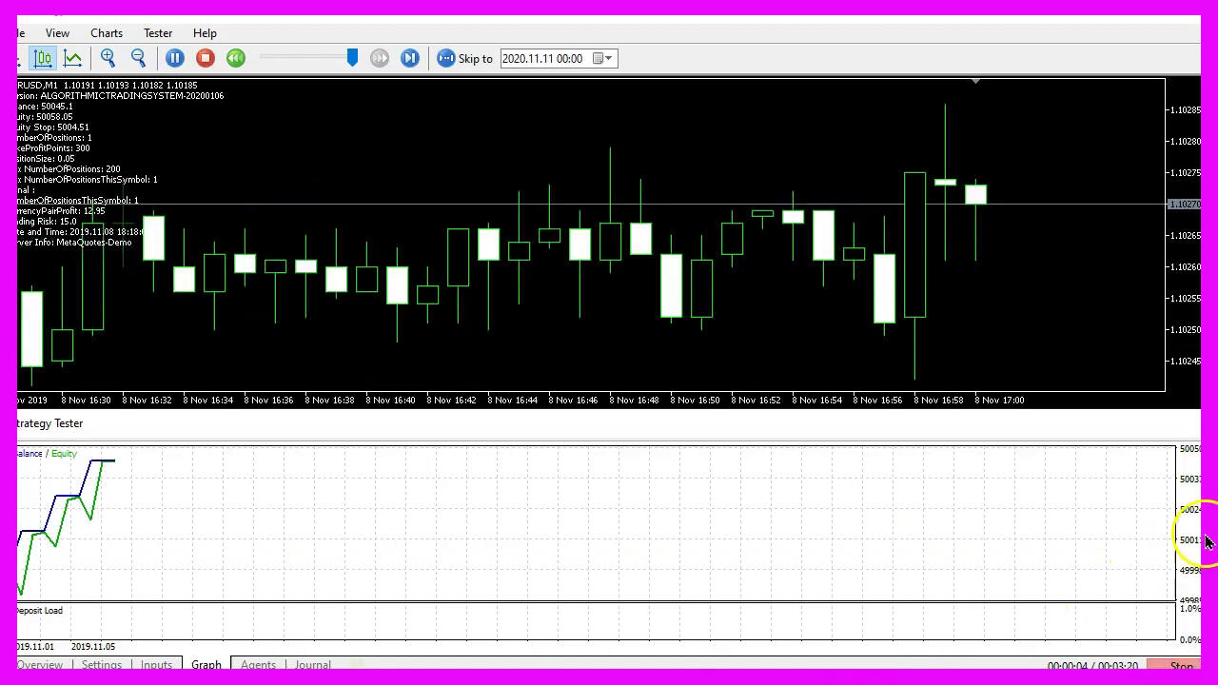